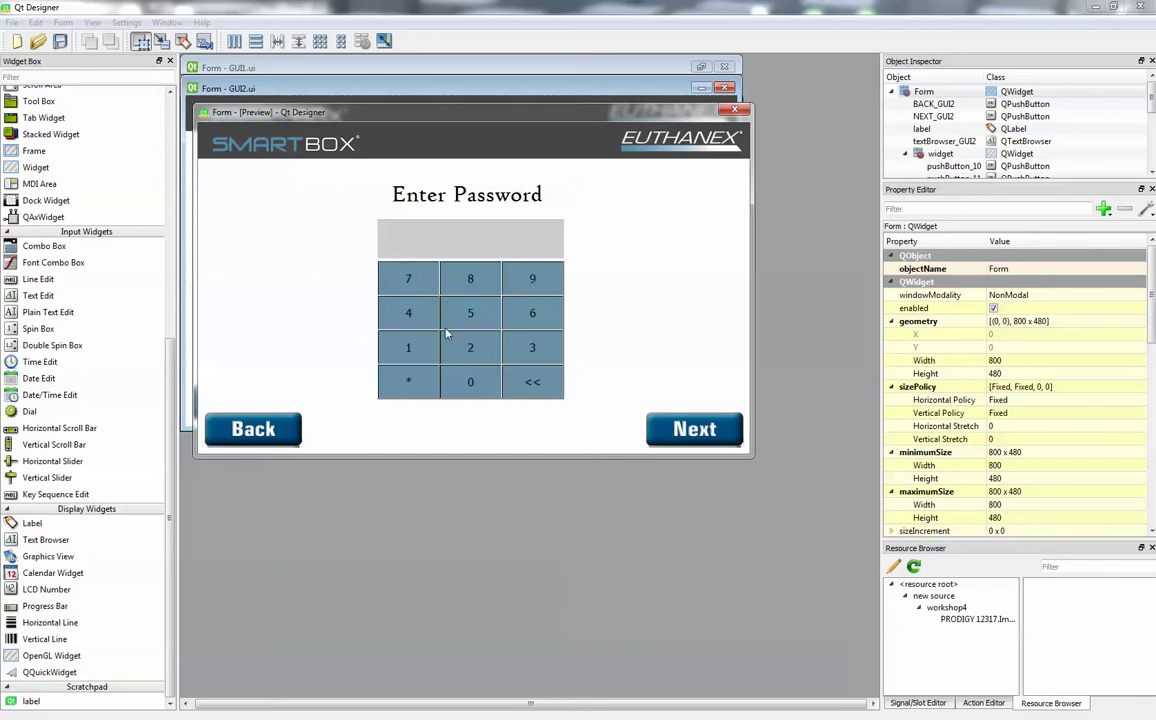
Close the GUI2.ui preview, minimize that form, and preview the GUI3.ui form for selecting the cage name
{"action": "left_click", "coordinate": [736, 110]}
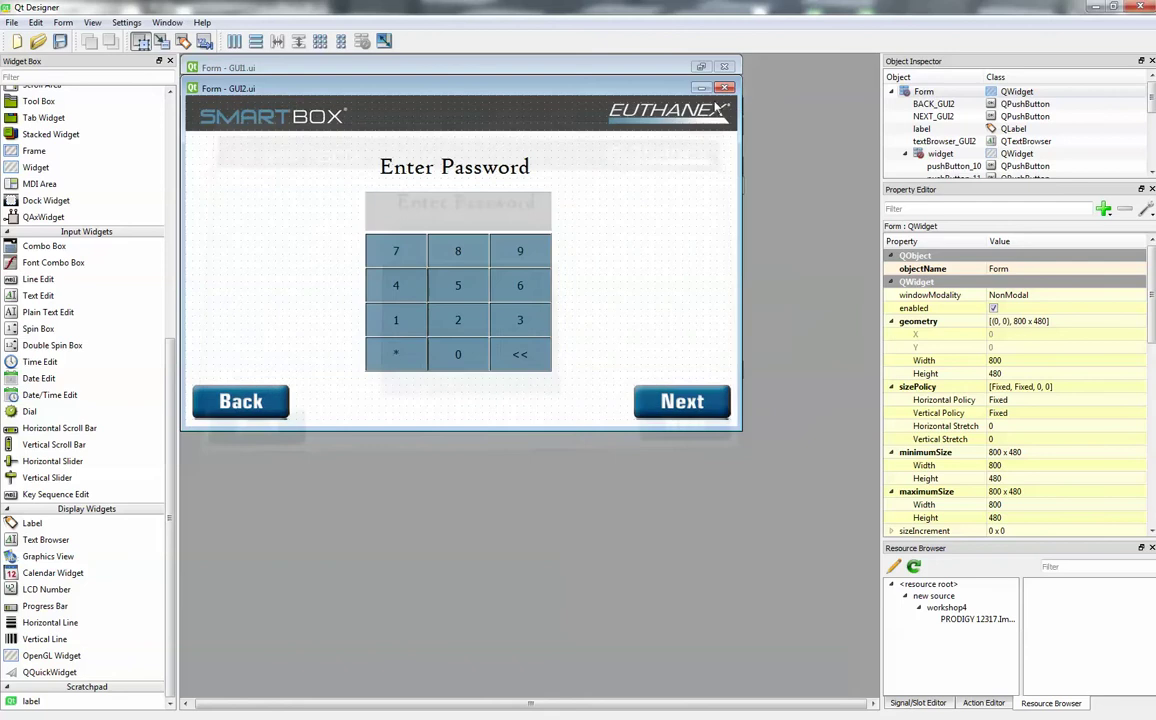
{"action": "left_click", "coordinate": [700, 88]}
{"action": "left_click", "coordinate": [702, 108]}
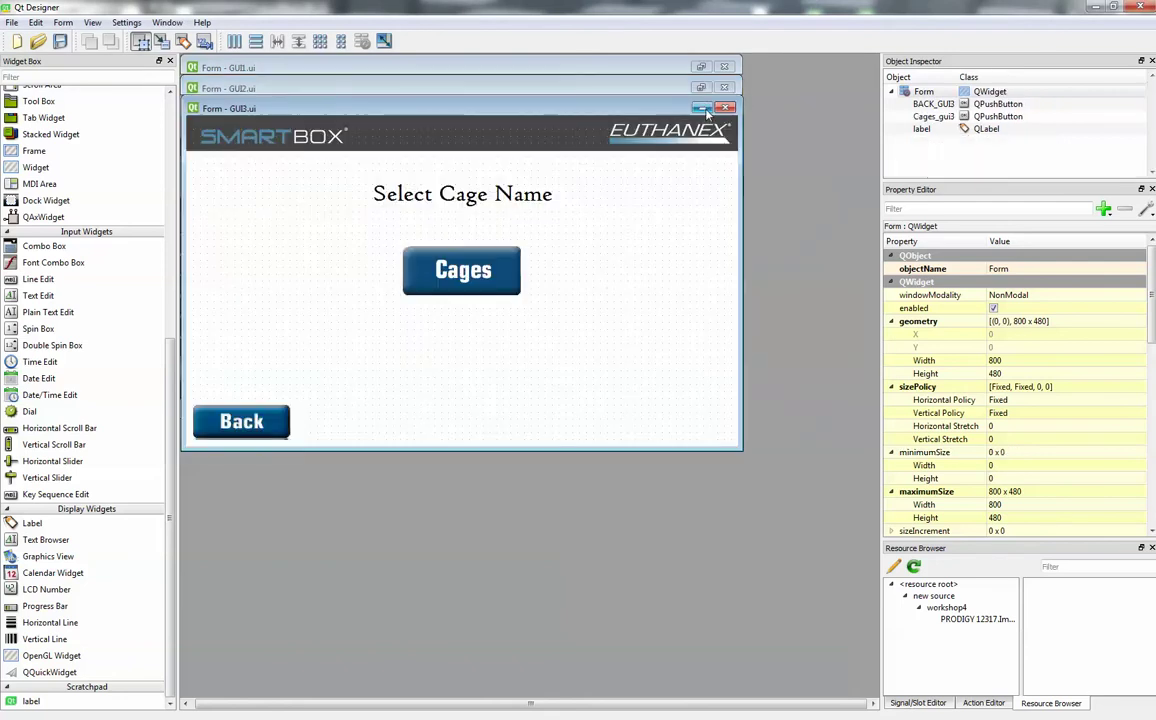
{"action": "key", "text": "ctrl+r"}
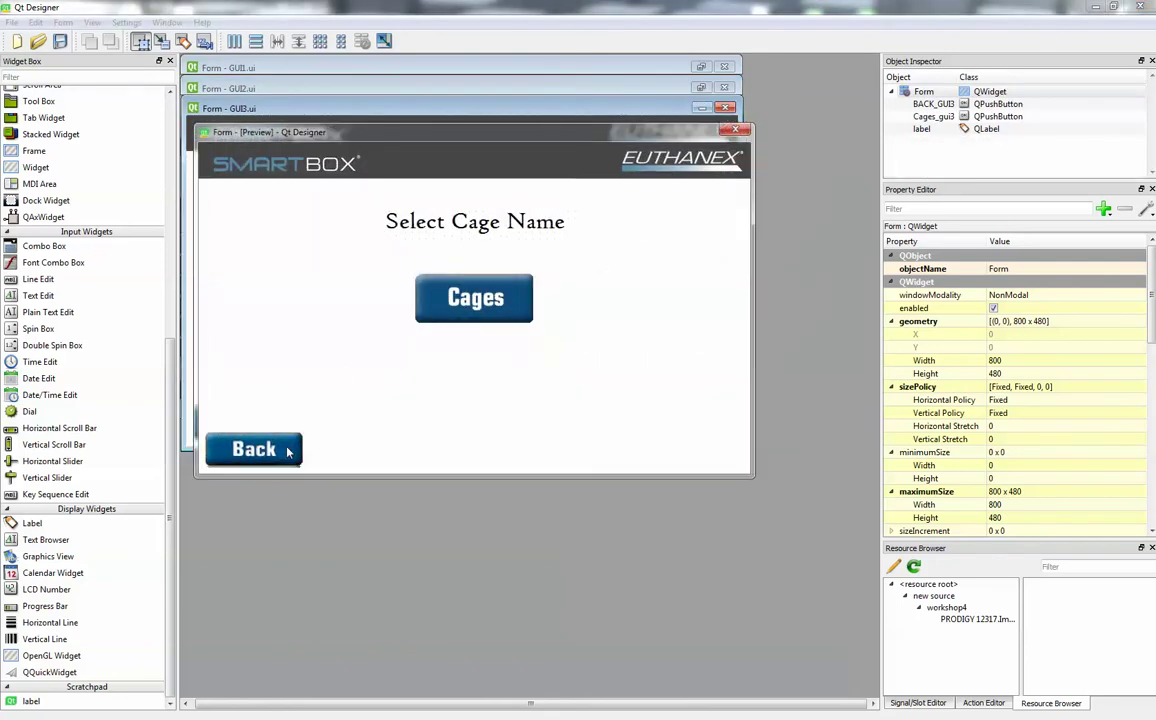
{"action": "left_click", "coordinate": [740, 132]}
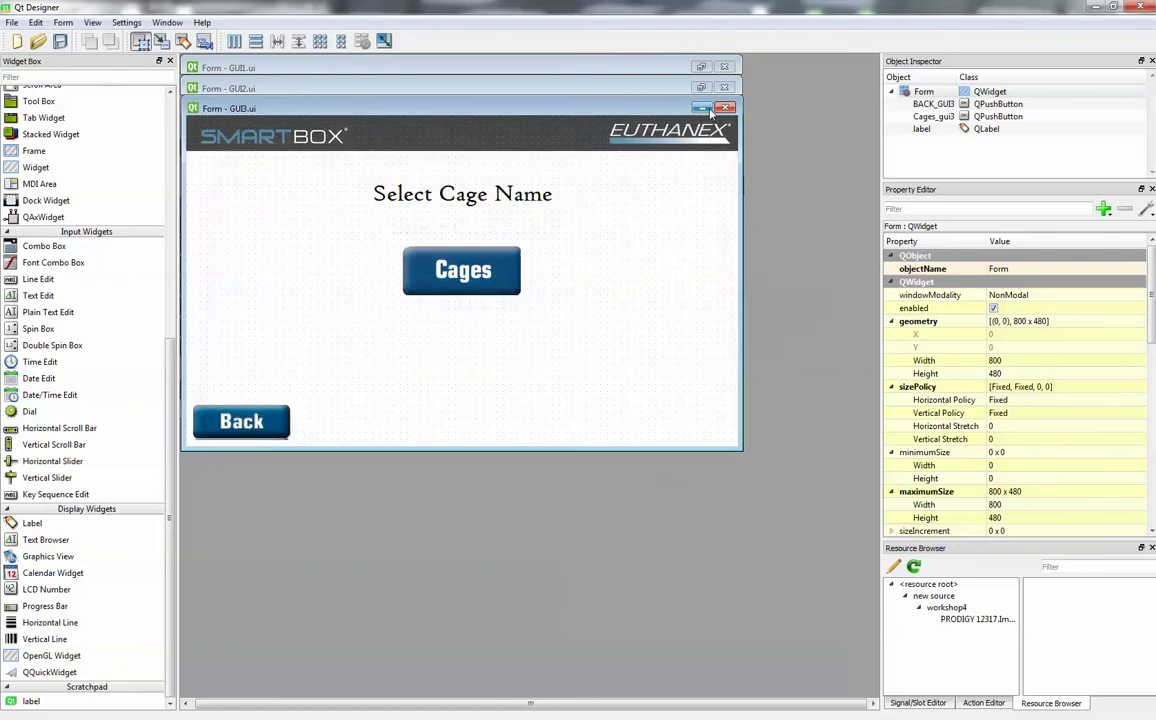
{"action": "left_click", "coordinate": [700, 108]}
Restore the GUI4.ui form, preview its cage number selection screen, and minimize the form again
{"action": "left_click", "coordinate": [701, 128]}
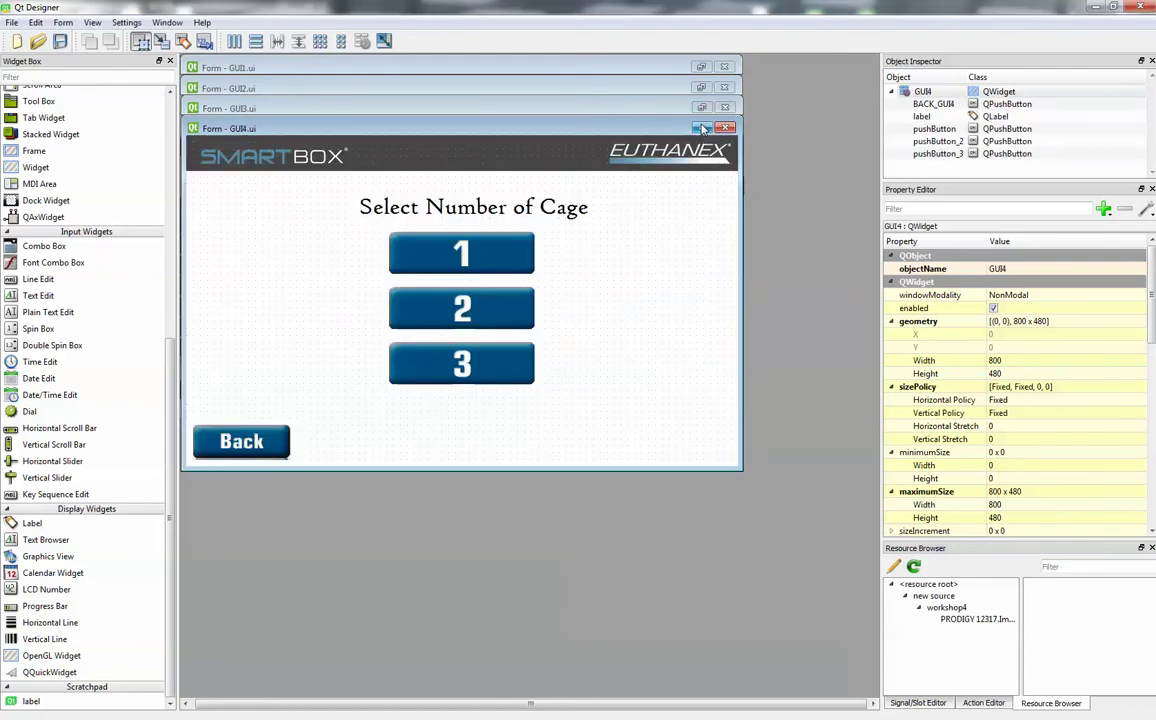
{"action": "key", "text": "ctrl+r"}
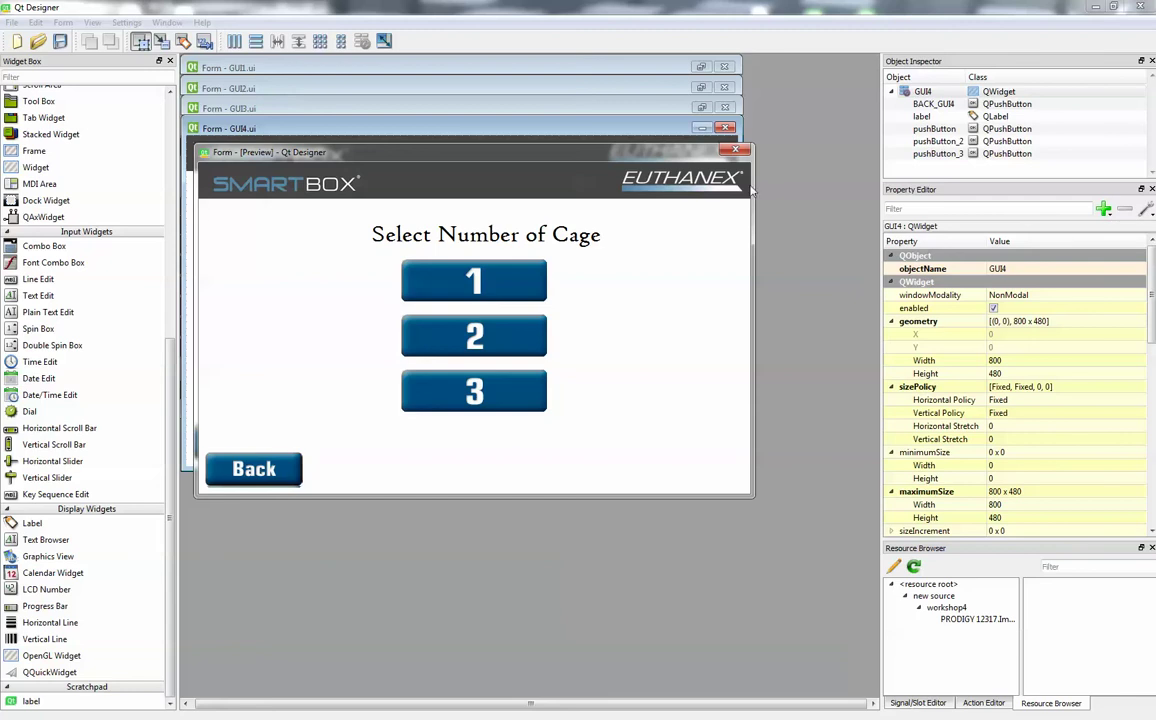
{"action": "left_click", "coordinate": [735, 150]}
{"action": "left_click", "coordinate": [702, 128]}
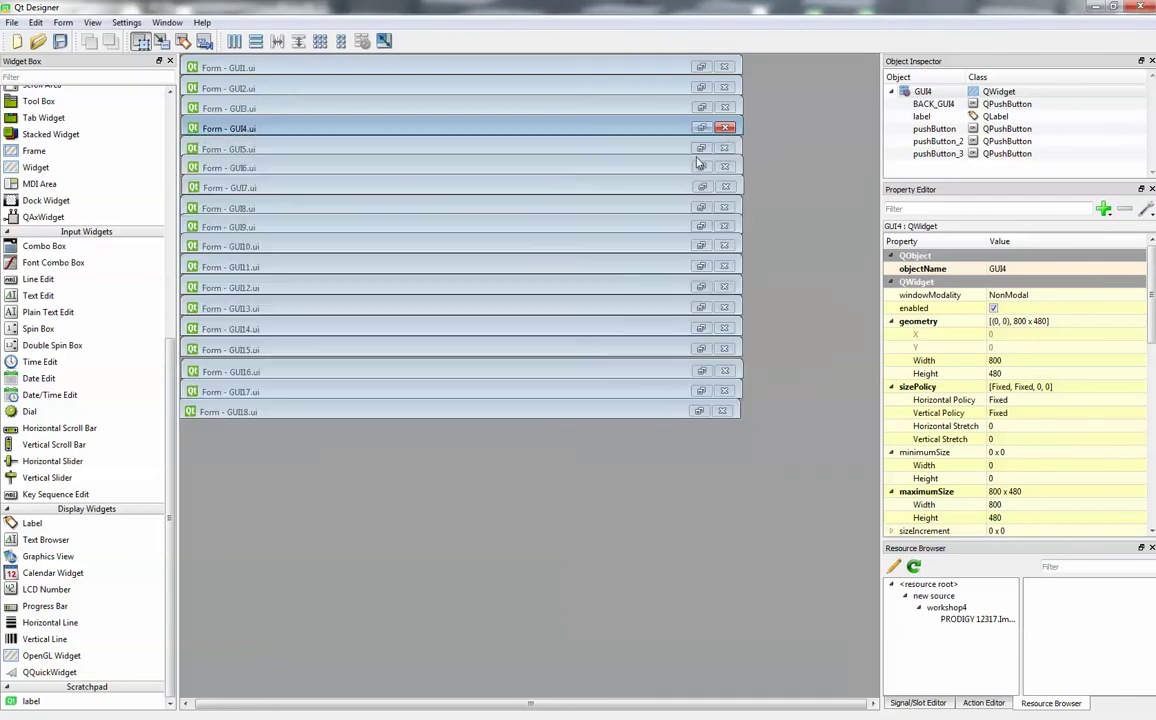
Preview the GUI5.ui form, try its Emergency Stop button and flow rate dial, and minimize the form
{"action": "left_click", "coordinate": [701, 149]}
{"action": "key", "text": "ctrl+r"}
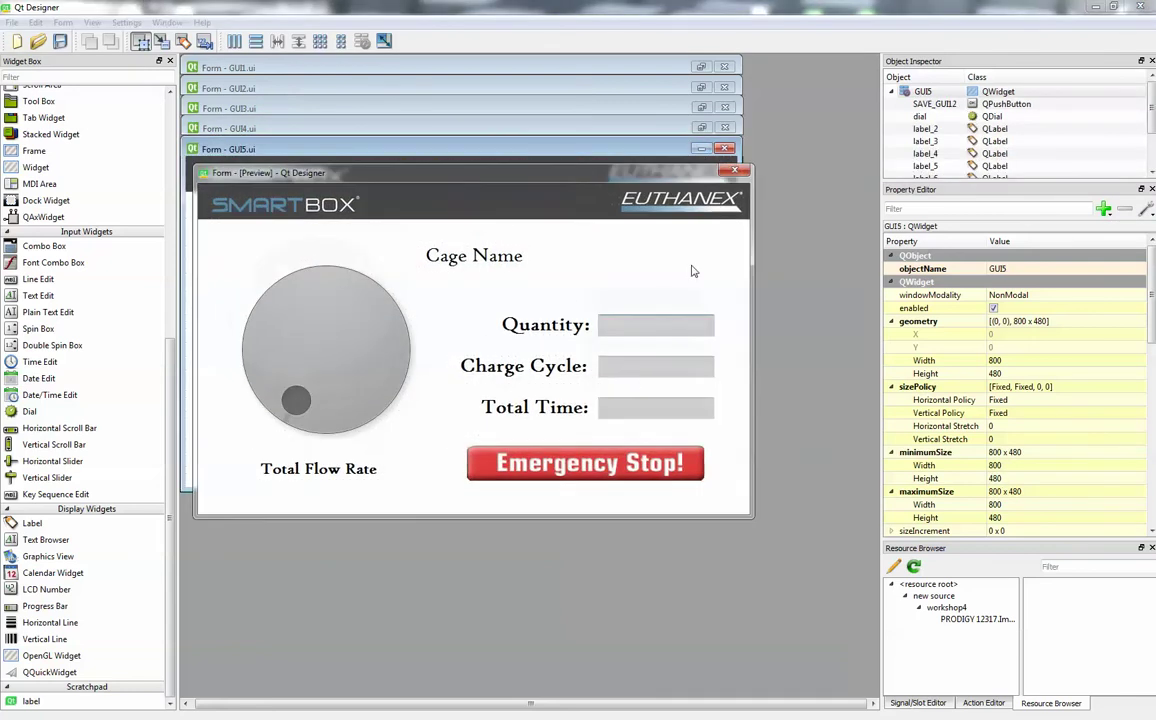
{"action": "left_click", "coordinate": [626, 469]}
{"action": "left_click_drag", "start_coordinate": [282, 354], "coordinate": [345, 360]}
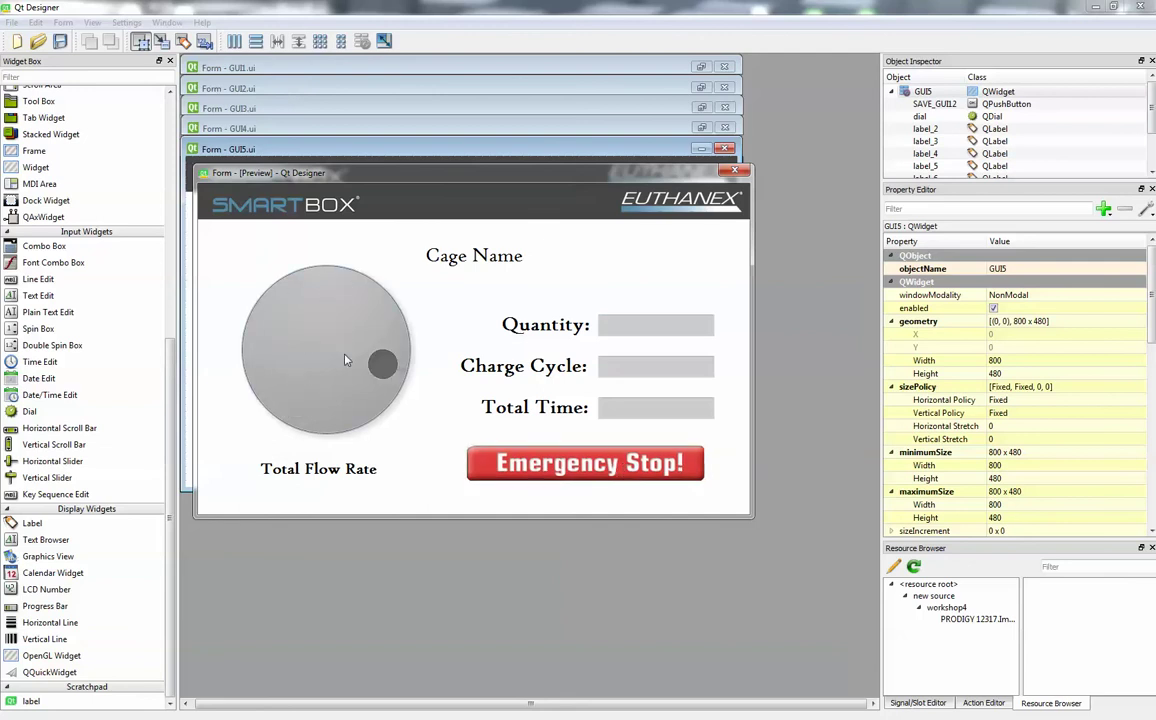
{"action": "left_click", "coordinate": [738, 174]}
{"action": "left_click", "coordinate": [700, 168]}
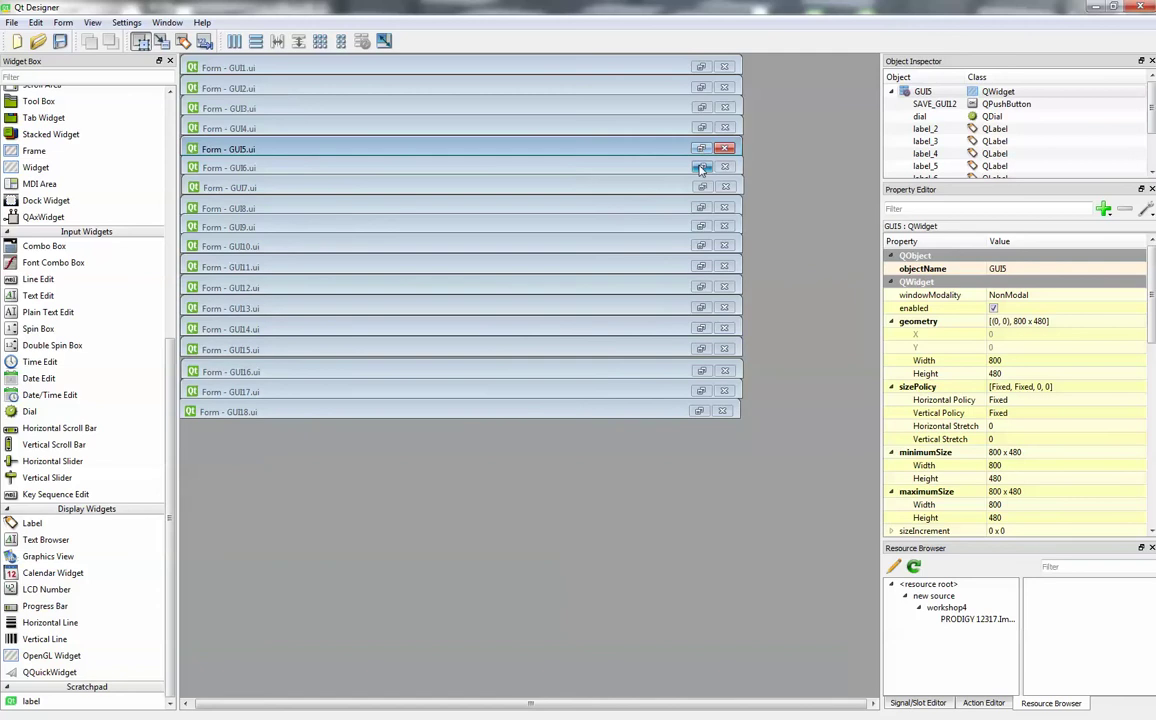
Restore the GUI6.ui form, preview its admin options screen, and minimize the form again
{"action": "left_click", "coordinate": [700, 168]}
{"action": "key", "text": "ctrl+r"}
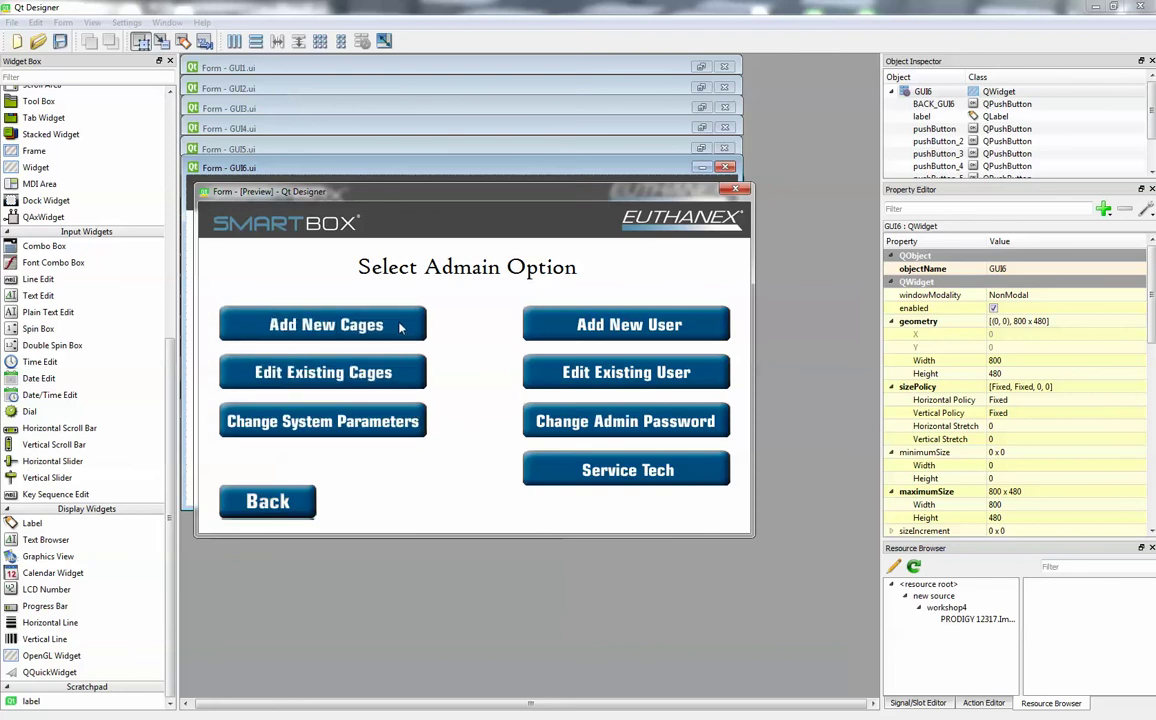
{"action": "left_click", "coordinate": [735, 189]}
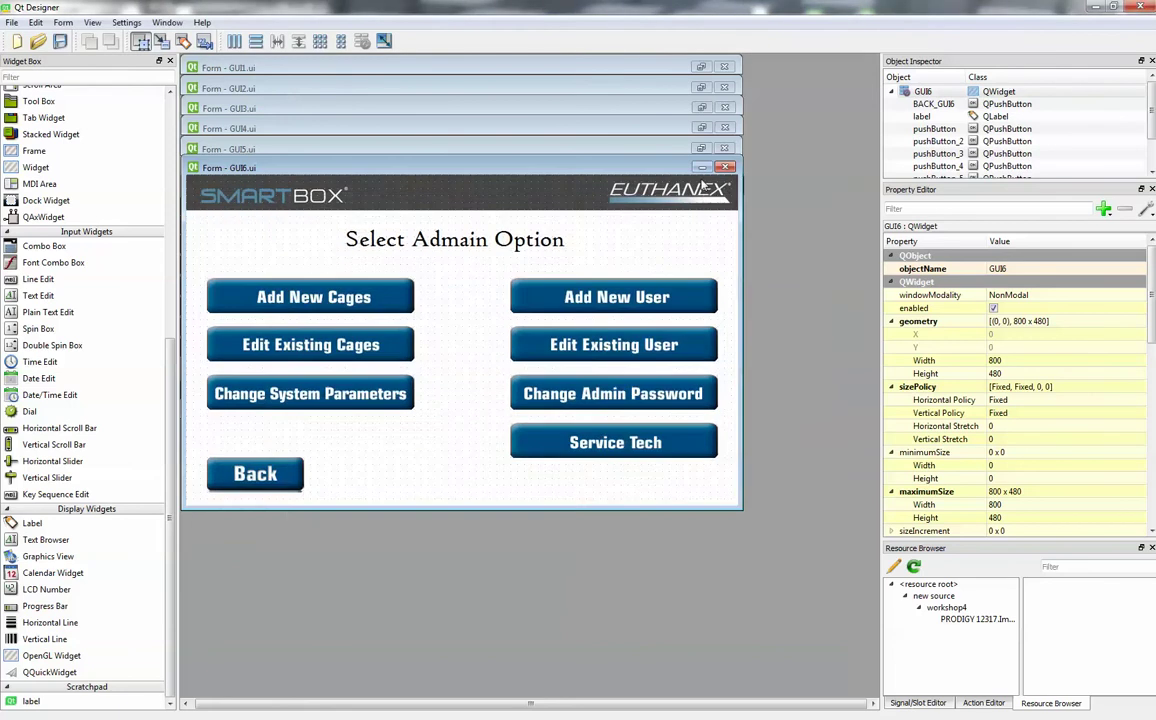
{"action": "left_click", "coordinate": [703, 168]}
Restore the GUI7.ui form, preview its Add New User screen, and minimize the form again
{"action": "left_click", "coordinate": [702, 188]}
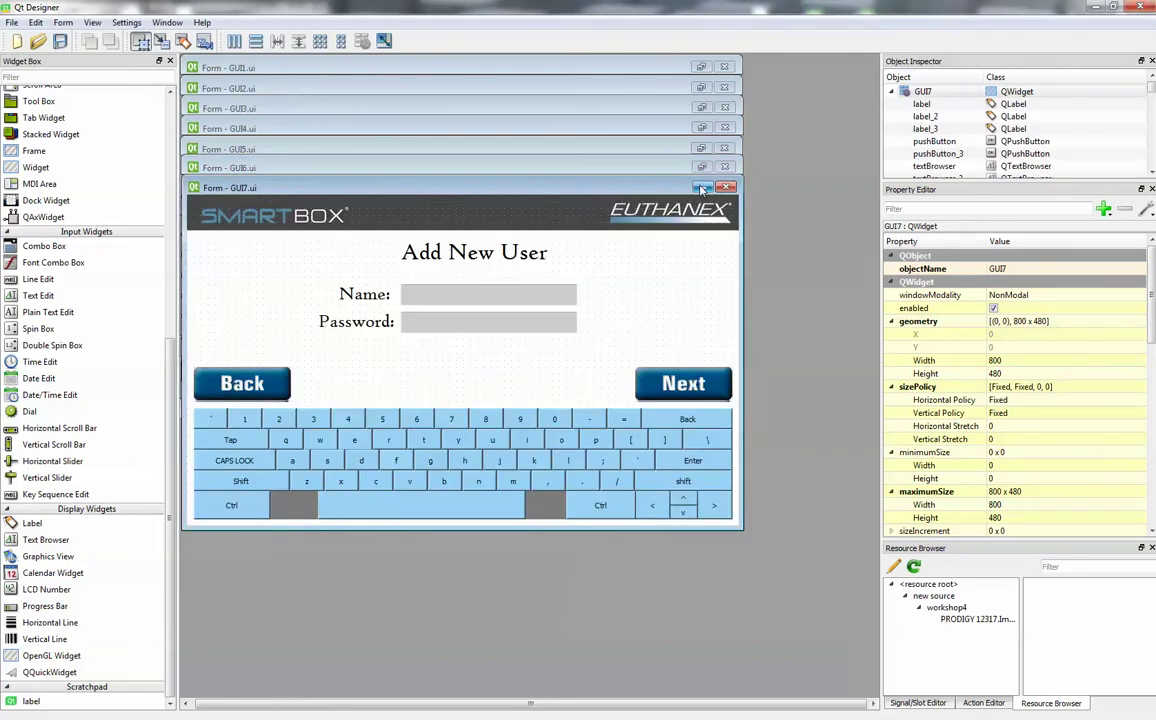
{"action": "key", "text": "ctrl+r"}
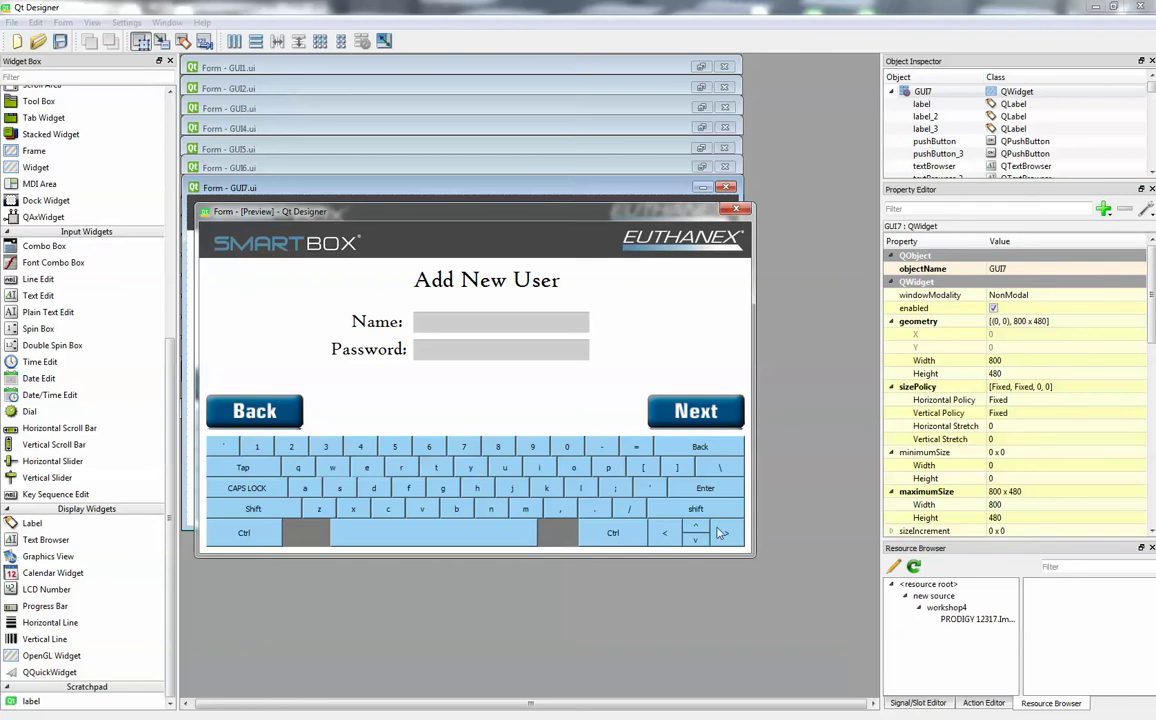
{"action": "key", "text": "Escape"}
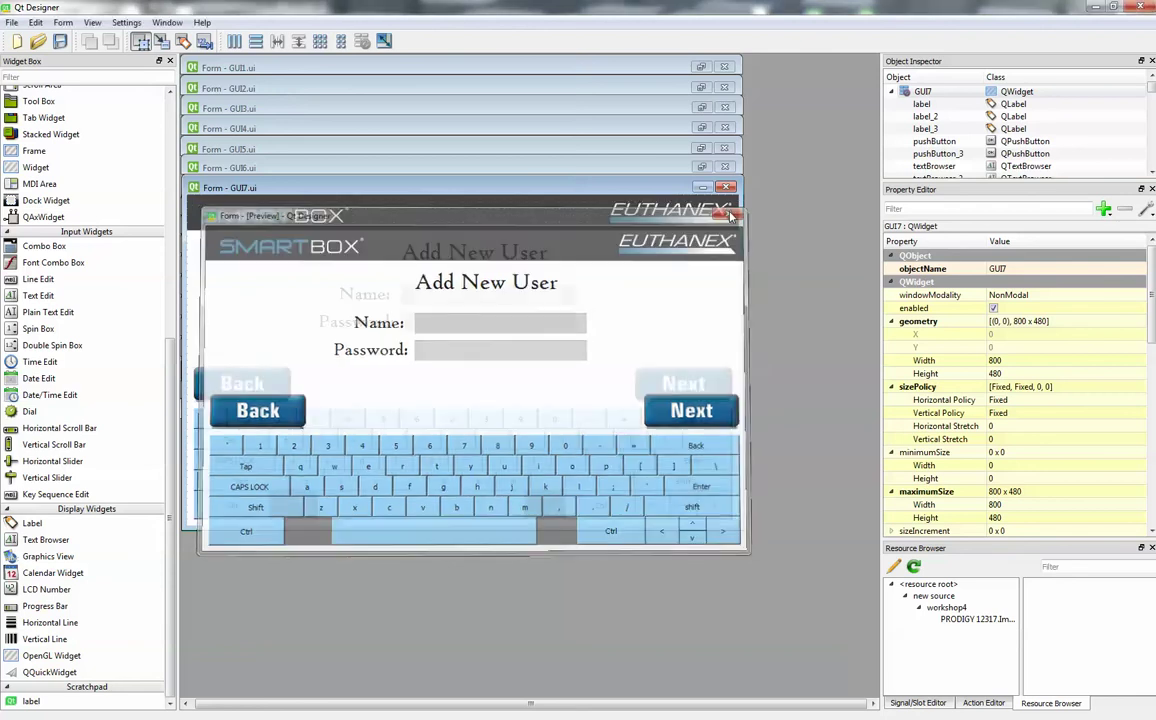
{"action": "left_click", "coordinate": [703, 188]}
Restore the GUI8.ui form, preview its Add New Cage screen, and close the preview
{"action": "left_click", "coordinate": [700, 208]}
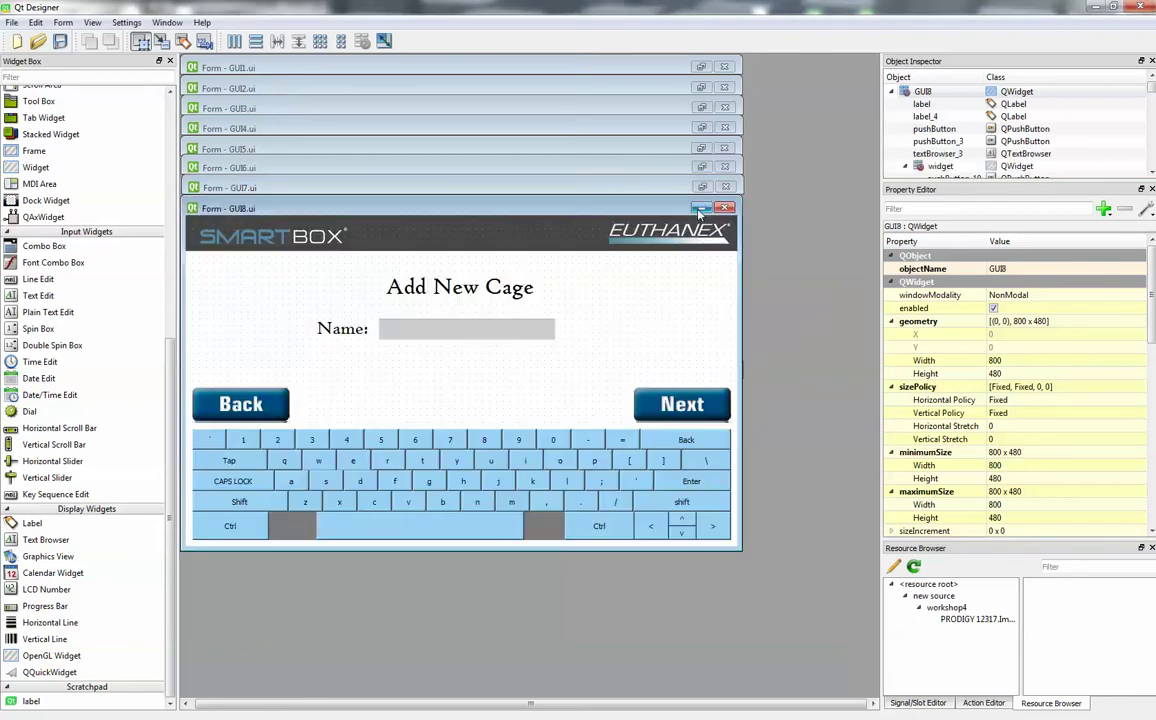
{"action": "key", "text": "ctrl+r"}
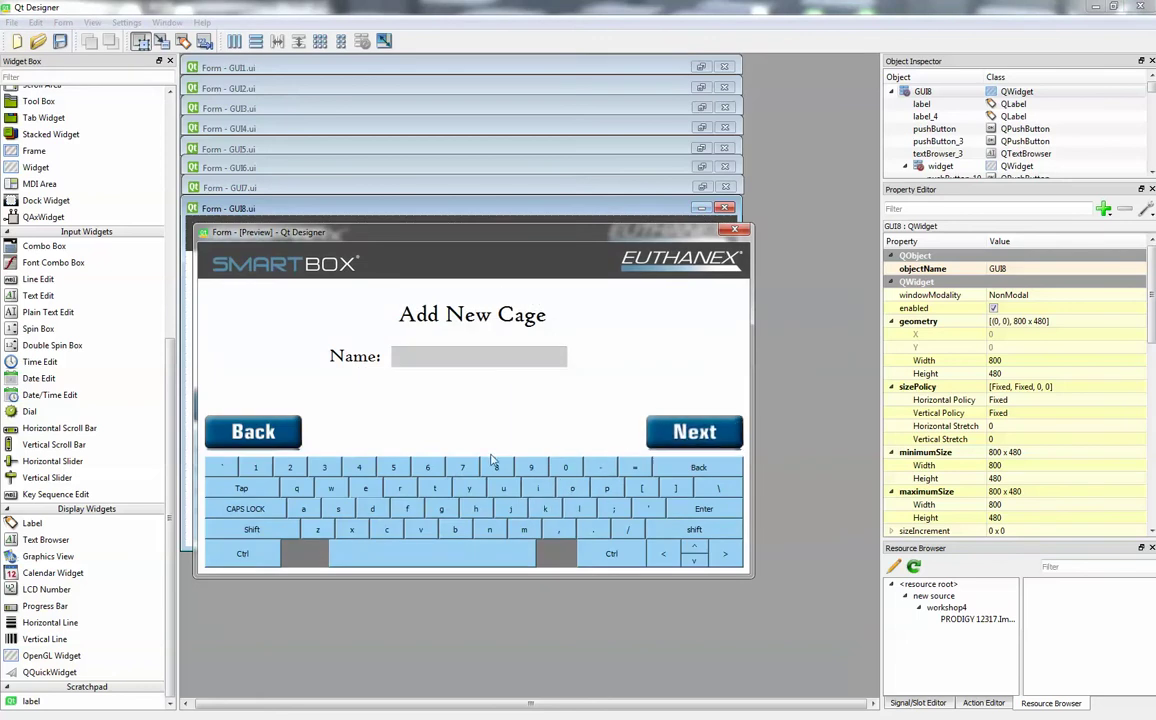
{"action": "left_click", "coordinate": [735, 231]}
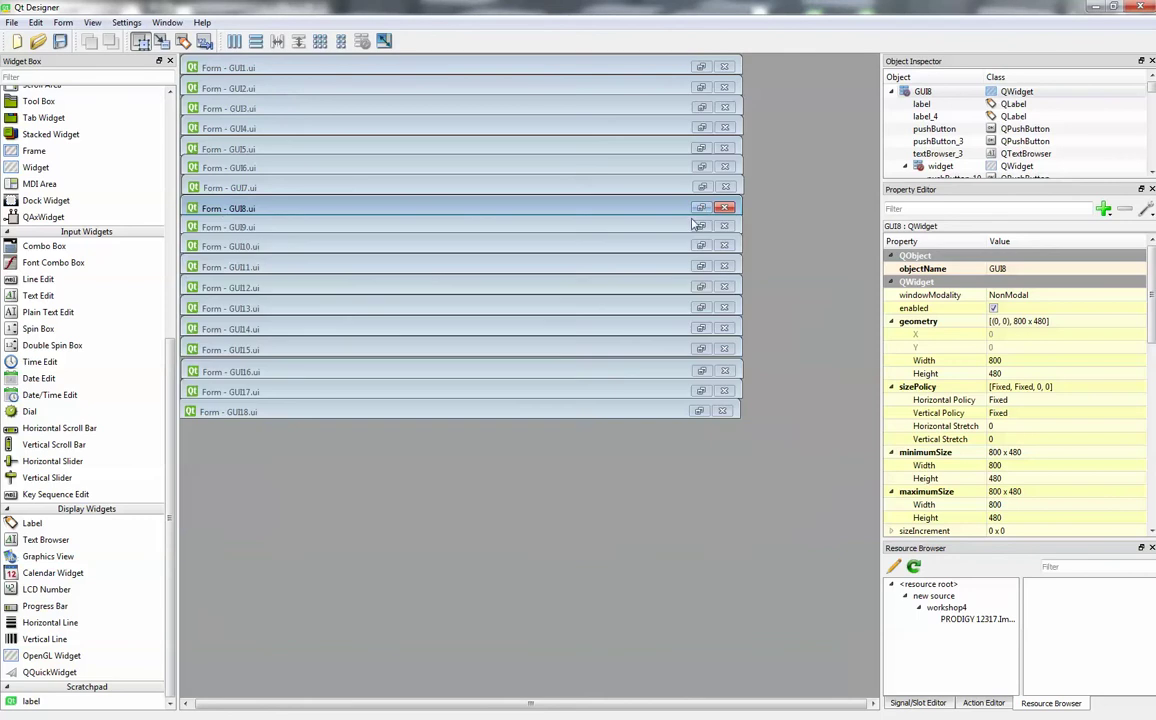
Restore the GUI9.ui form, preview its Enter Dimensions screen, and minimize the form again
{"action": "left_click", "coordinate": [701, 227]}
{"action": "key", "text": "ctrl+r"}
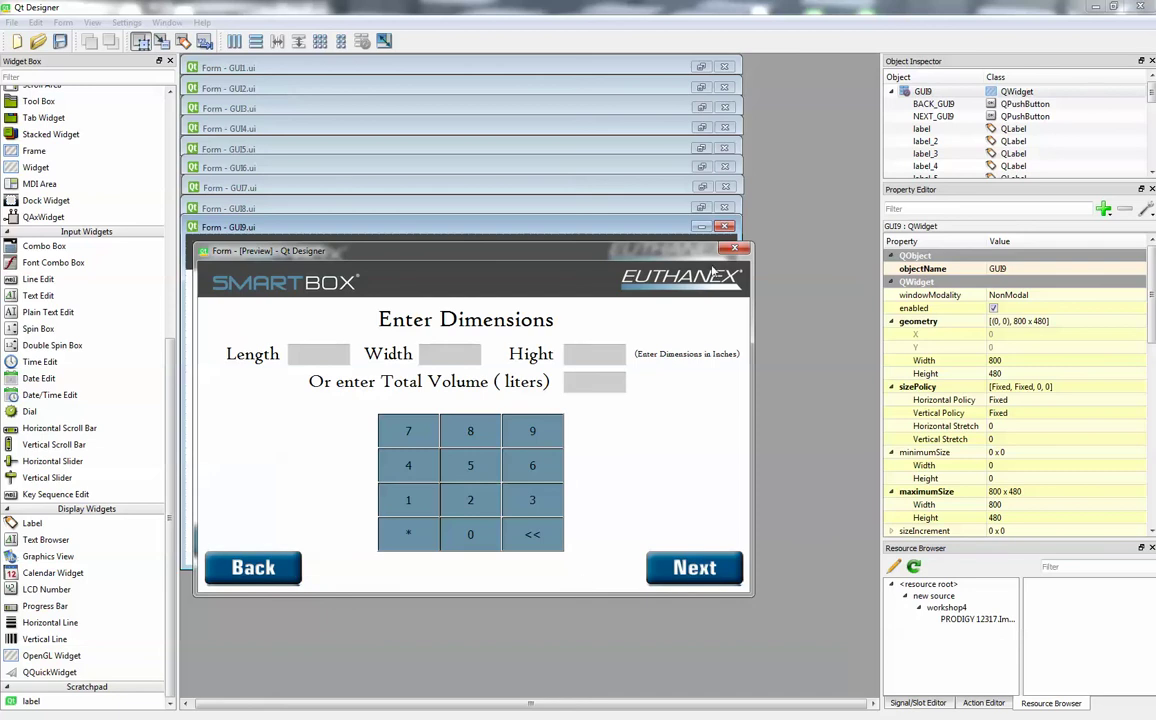
{"action": "left_click", "coordinate": [660, 227]}
{"action": "left_click", "coordinate": [701, 226]}
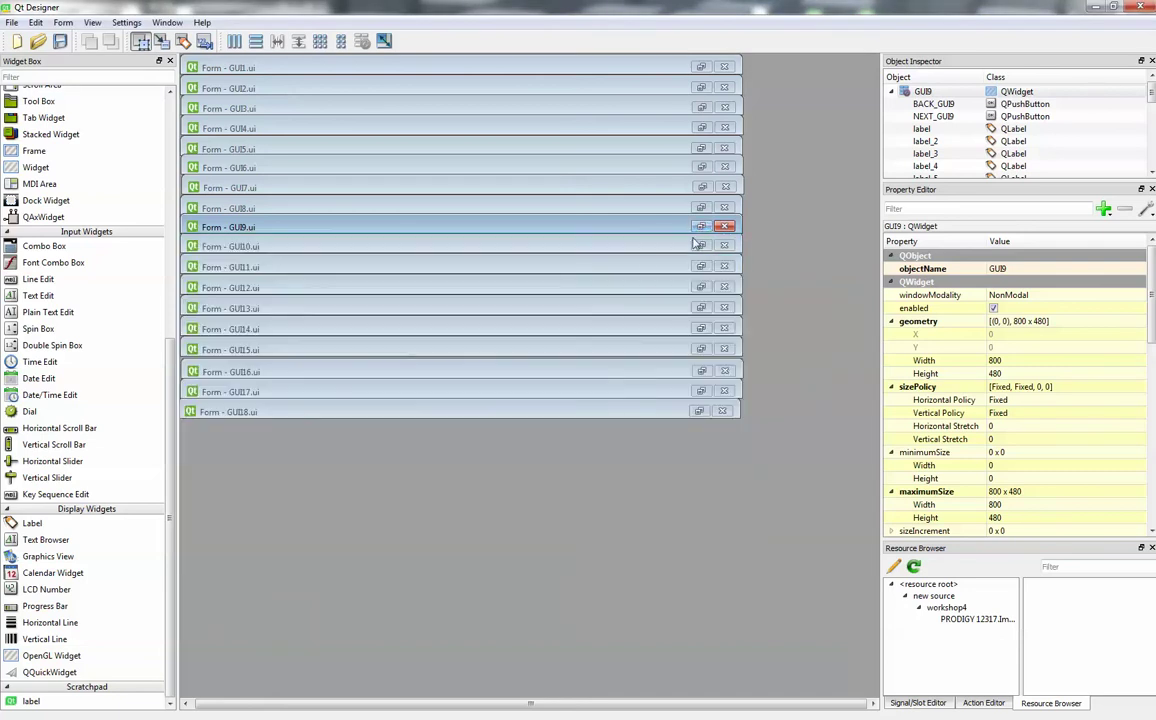
Preview the GUI10.ui form, try its charge setting sliders and Save button, and close the preview
{"action": "left_click", "coordinate": [701, 245]}
{"action": "key", "text": "ctrl+r"}
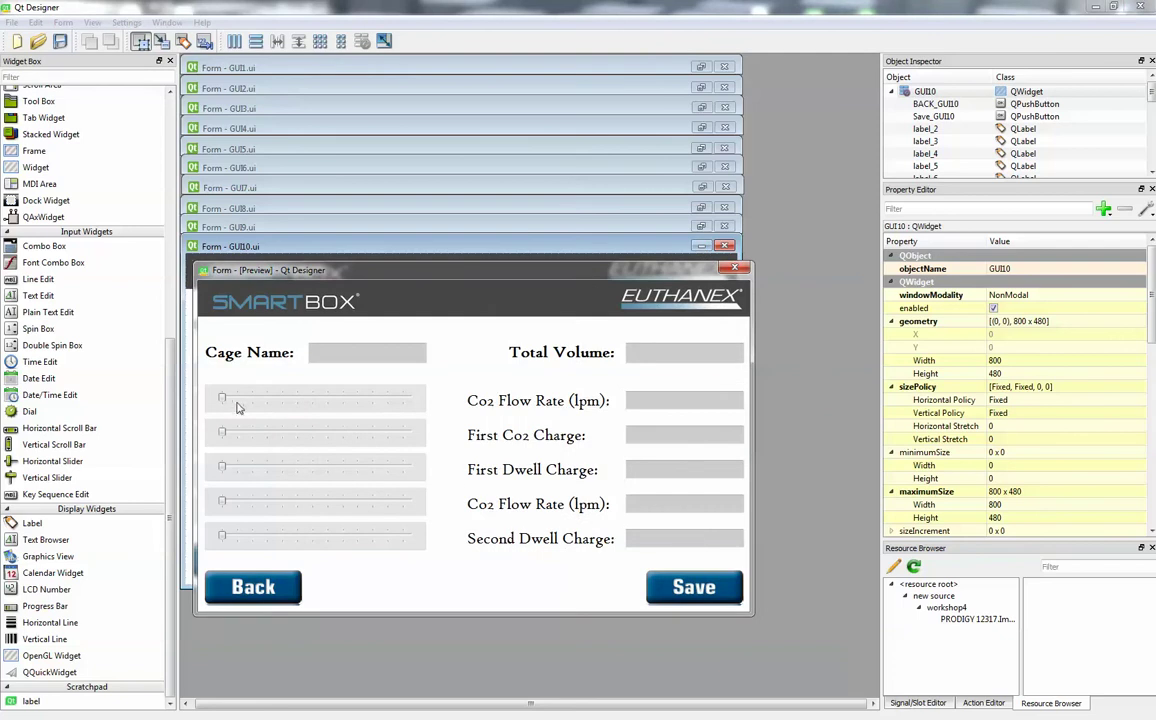
{"action": "left_click", "coordinate": [330, 441]}
{"action": "left_click", "coordinate": [340, 467]}
{"action": "left_click", "coordinate": [361, 503]}
{"action": "left_click", "coordinate": [690, 590]}
{"action": "left_click", "coordinate": [734, 268]}
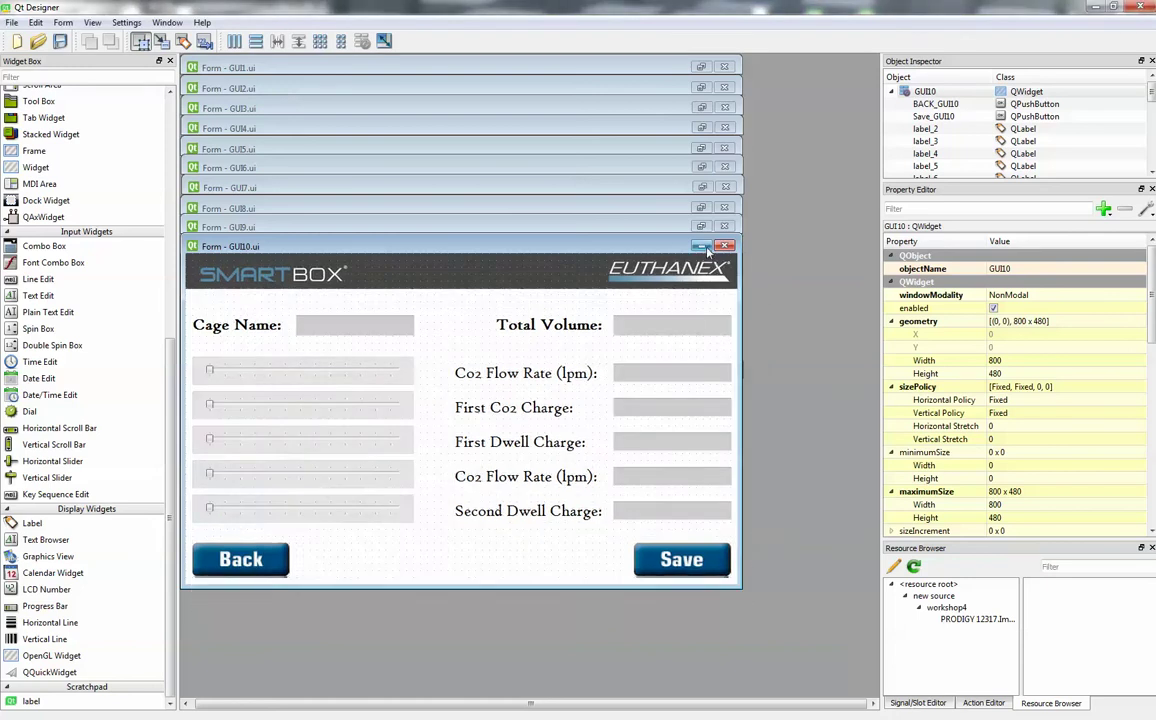
Restore the GUI11.ui form, preview its Edit Admin Password screen, and minimize the form again
{"action": "left_click", "coordinate": [701, 266]}
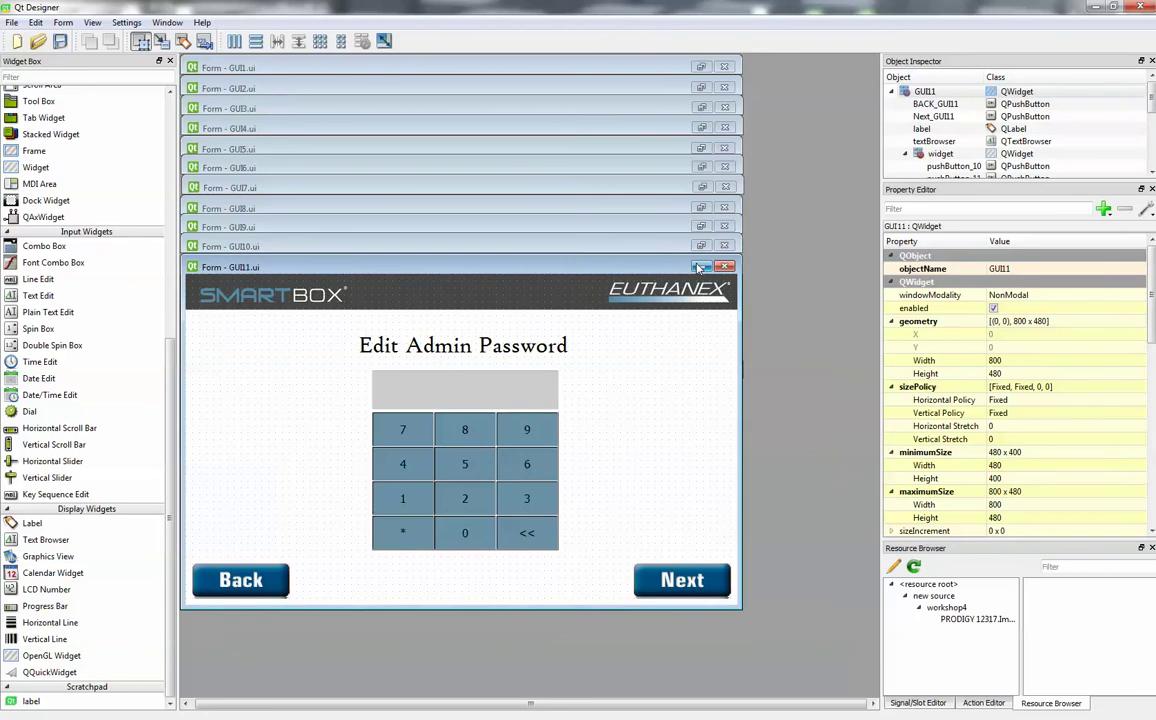
{"action": "key", "text": "ctrl+r"}
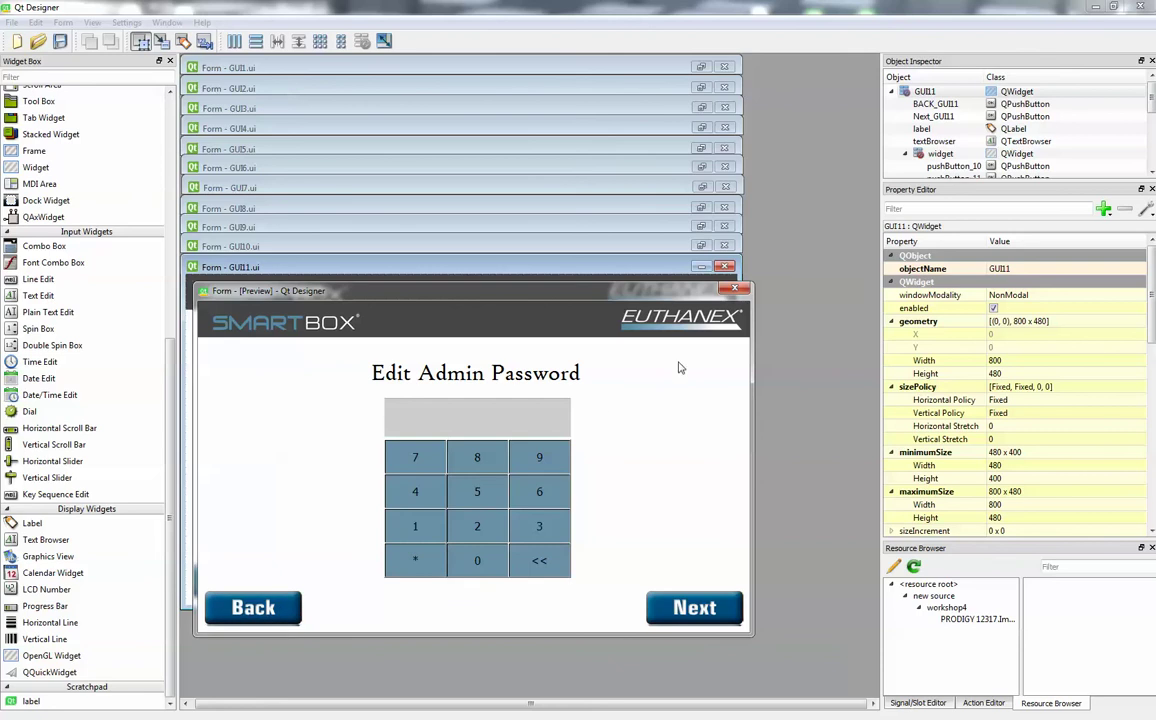
{"action": "left_click", "coordinate": [735, 290]}
{"action": "left_click", "coordinate": [700, 266]}
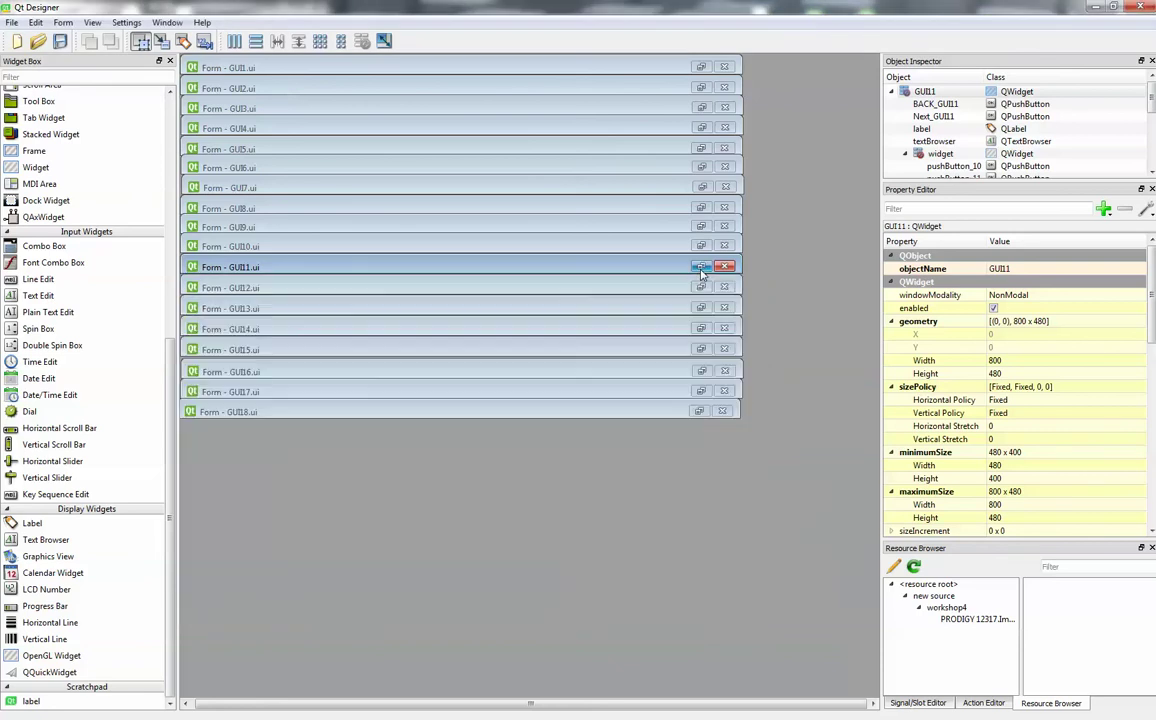
Preview the GUI12.ui form, tick all three system parameter checkboxes, and raise the Set Inactivity Timeout slider toward its maximum
{"action": "left_click", "coordinate": [701, 287]}
{"action": "key", "text": "ctrl+r"}
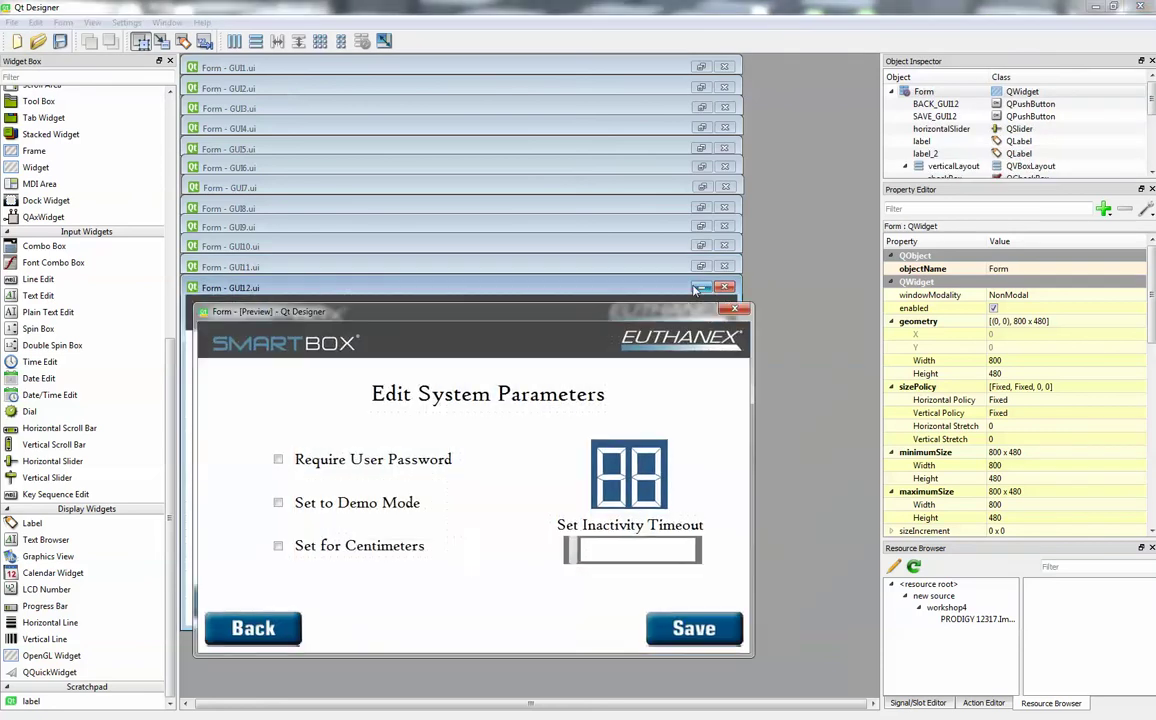
{"action": "left_click", "coordinate": [280, 460]}
{"action": "left_click", "coordinate": [279, 504]}
{"action": "left_click", "coordinate": [278, 546]}
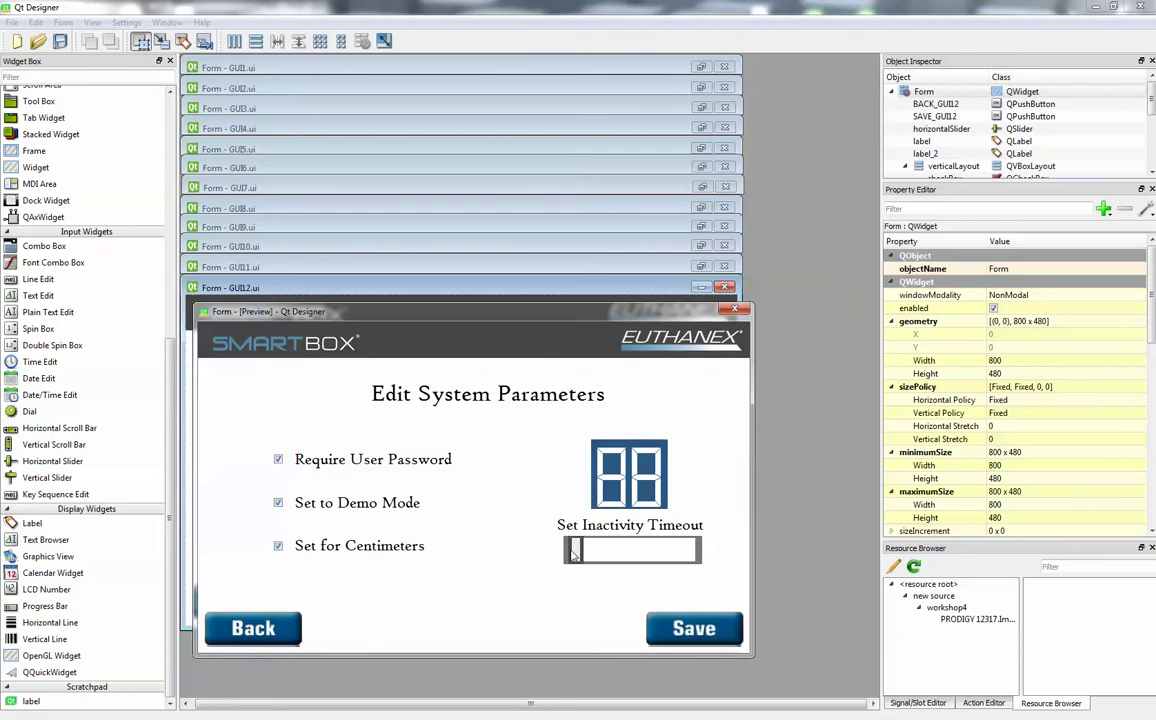
{"action": "left_click_drag", "start_coordinate": [570, 550], "coordinate": [685, 551]}
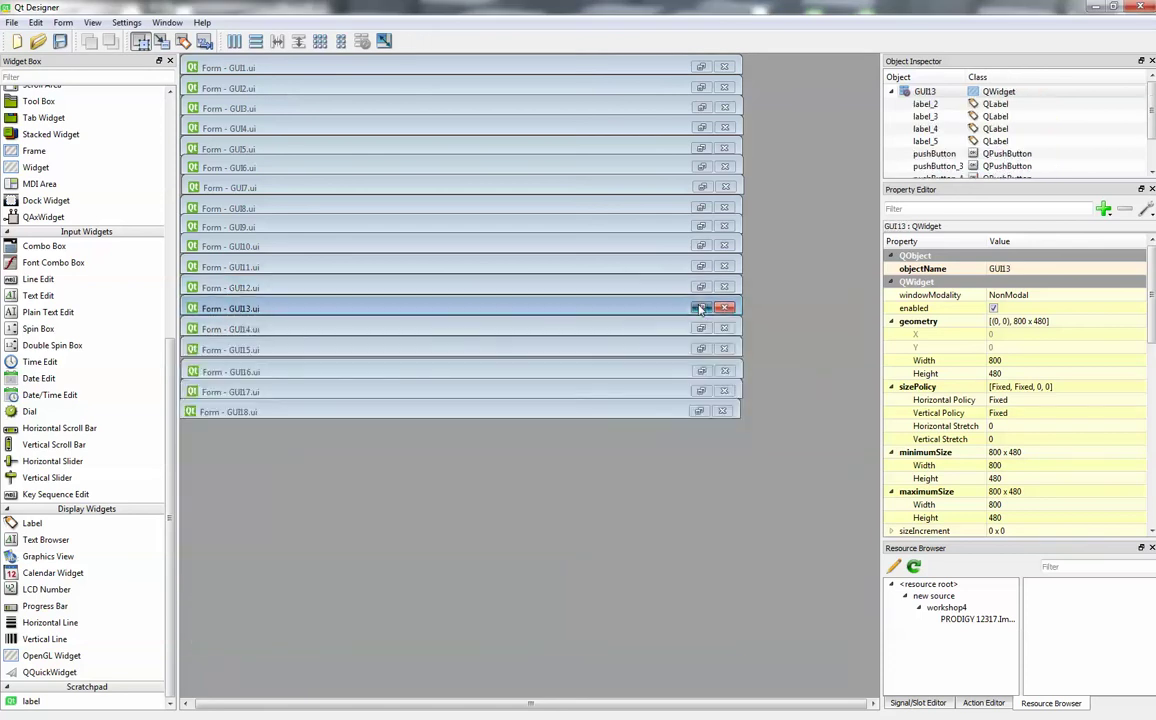
Preview the GUI13.ui form, toggle each of the three user permission switches on and off, and minimize the form
{"action": "left_click", "coordinate": [700, 309]}
{"action": "key", "text": "ctrl+r"}
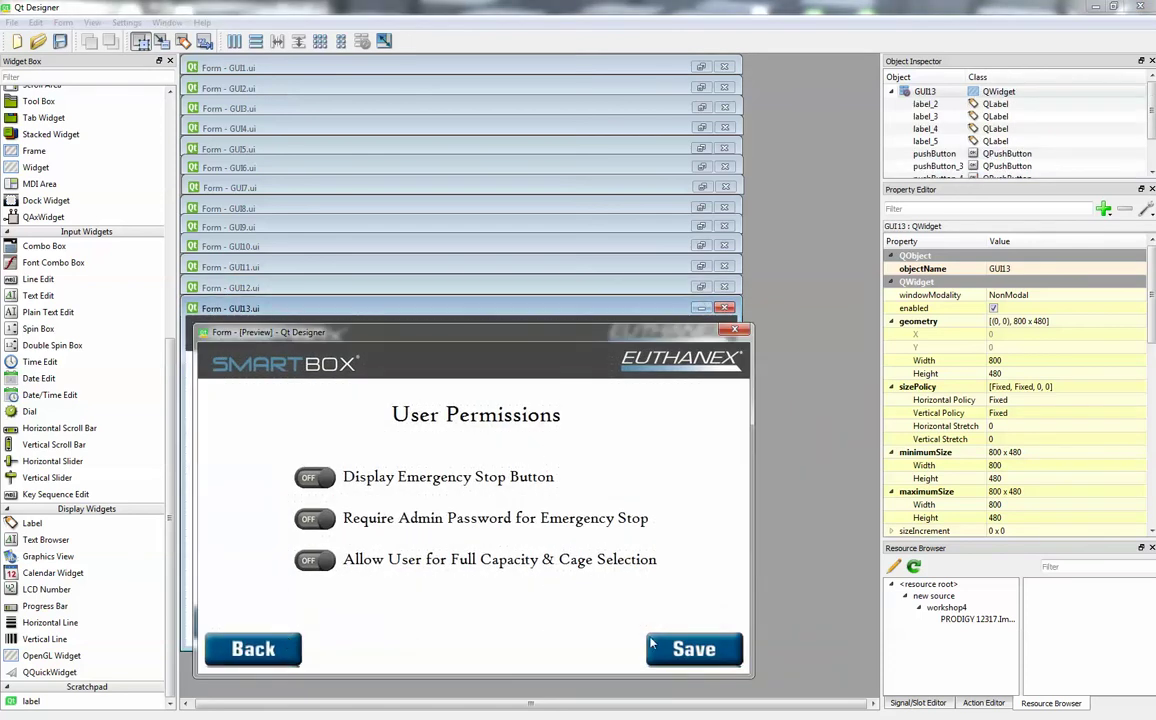
{"action": "left_click", "coordinate": [306, 482]}
{"action": "left_click", "coordinate": [306, 484]}
{"action": "left_click", "coordinate": [312, 521]}
{"action": "left_click", "coordinate": [313, 520]}
{"action": "left_click", "coordinate": [311, 561]}
{"action": "left_click", "coordinate": [311, 561]}
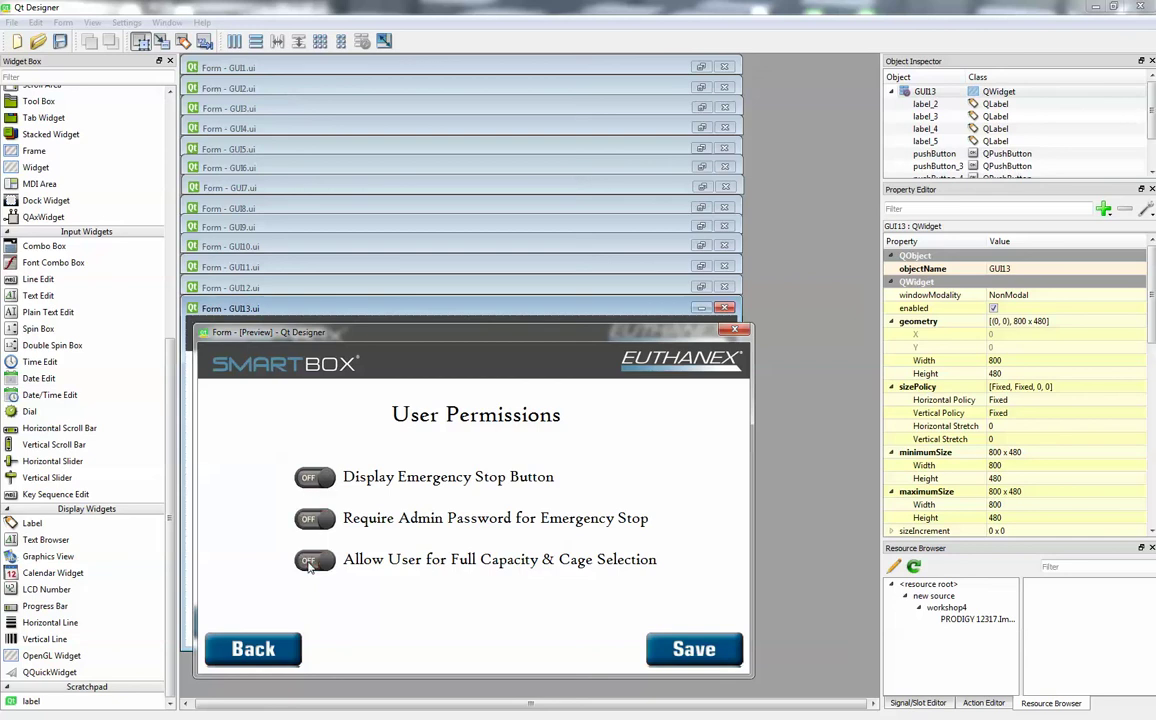
{"action": "left_click", "coordinate": [735, 331]}
{"action": "left_click", "coordinate": [701, 308]}
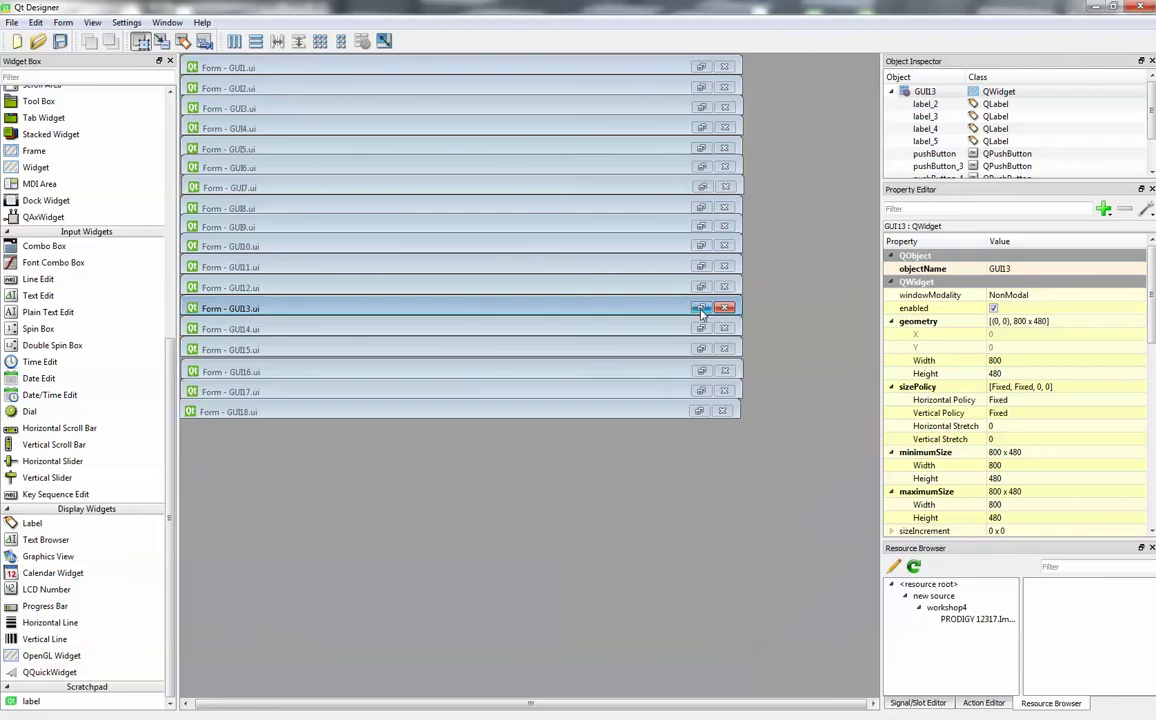
Restore the GUI14.ui form, preview its Service Options screen, and put the form away again
{"action": "left_click", "coordinate": [701, 329]}
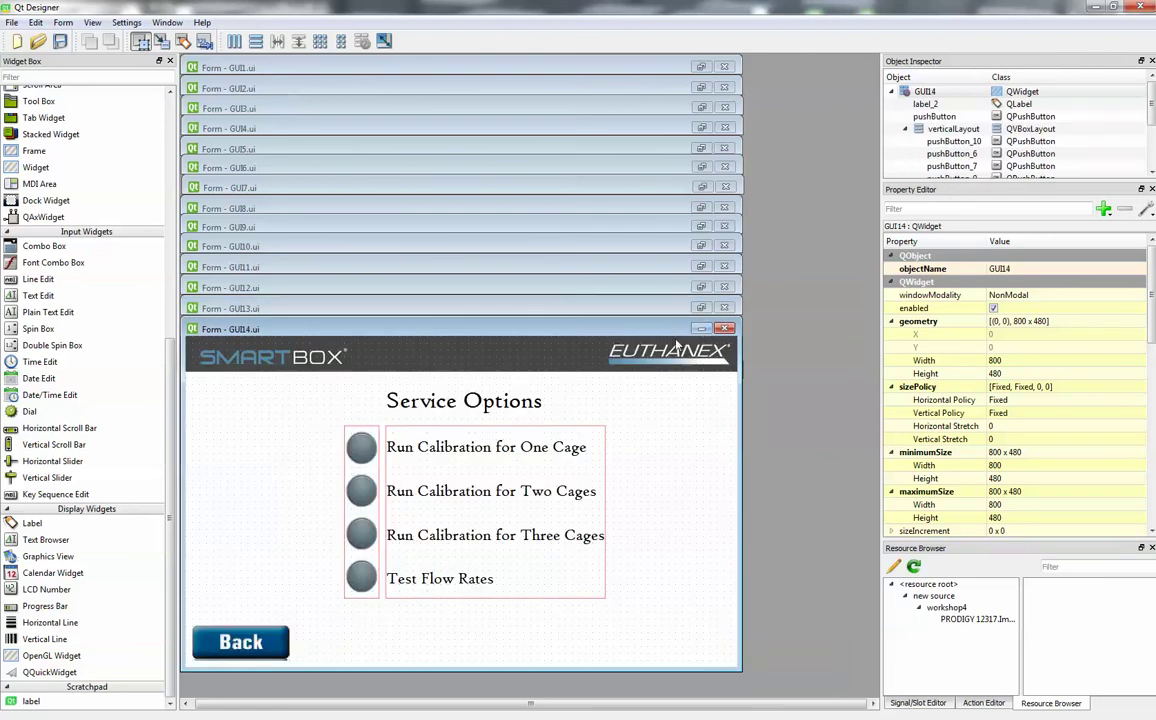
{"action": "key", "text": "ctrl+r"}
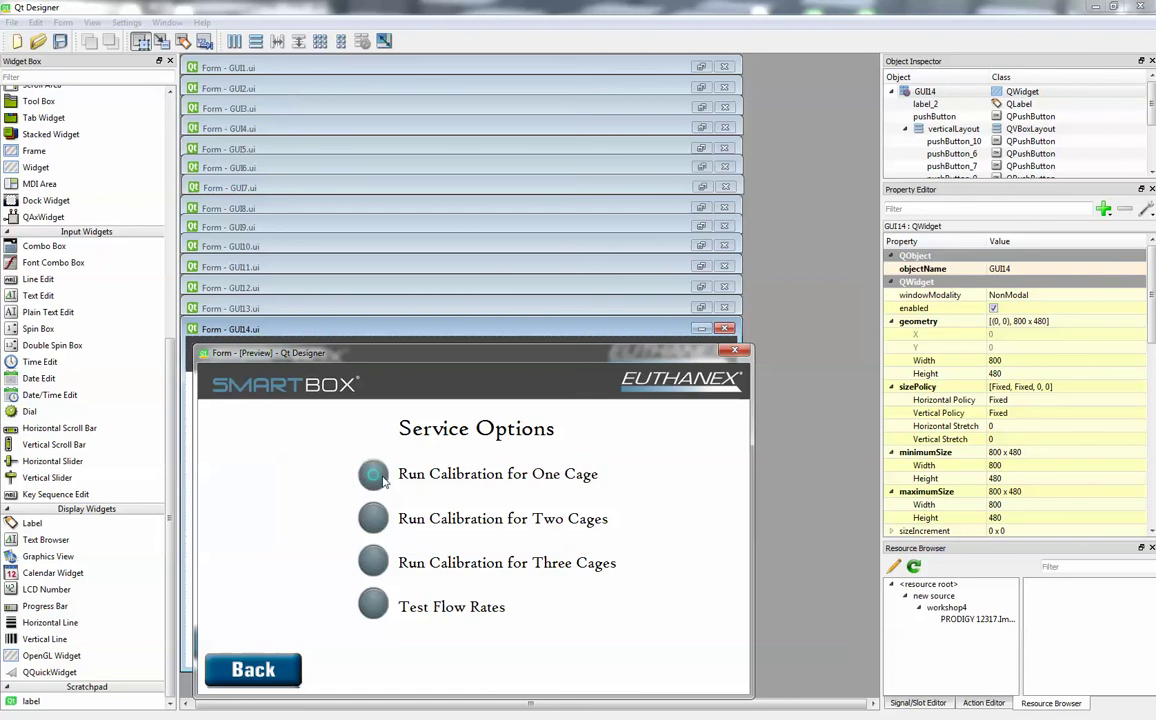
{"action": "left_click_drag", "start_coordinate": [633, 348], "coordinate": [623, 323]}
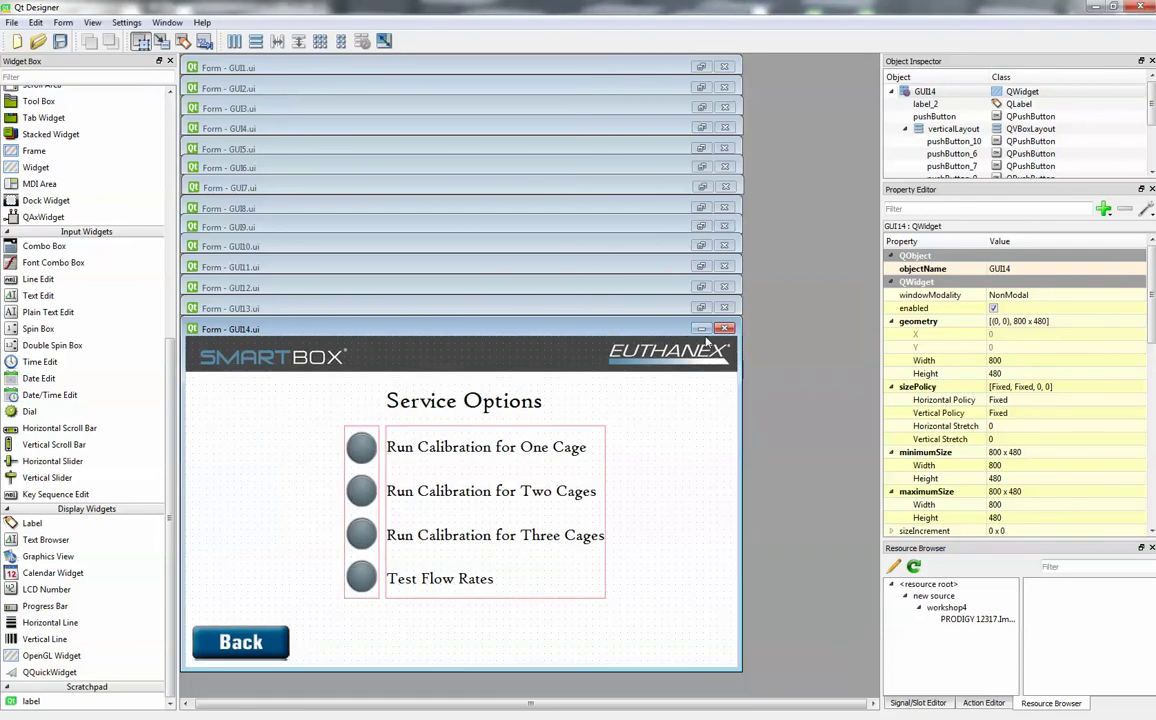
{"action": "left_click", "coordinate": [724, 325]}
Restore the GUI15.ui form, preview its Calibration for One Cage screen, and minimize the form again
{"action": "left_click", "coordinate": [697, 352]}
{"action": "key", "text": "ctrl+r"}
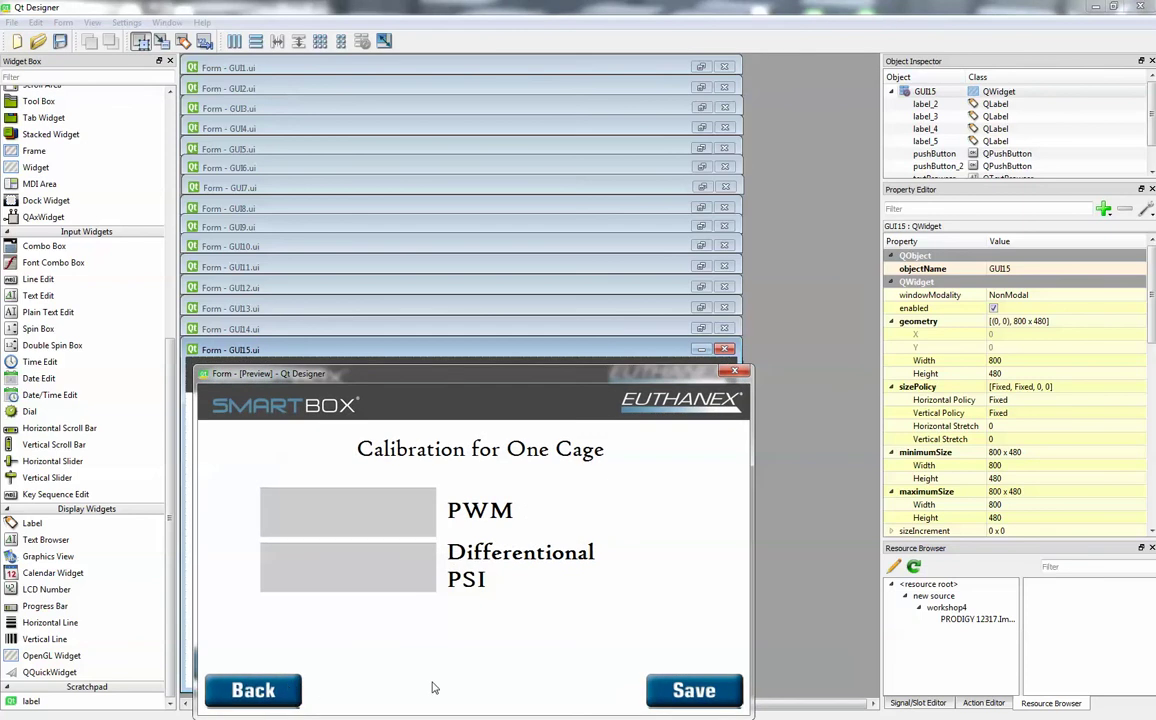
{"action": "left_click", "coordinate": [734, 373]}
{"action": "left_click", "coordinate": [700, 349]}
Restore the GUI16.ui form, preview its full Calibration for Two Cages screen, and minimize the form again
{"action": "left_click", "coordinate": [702, 372]}
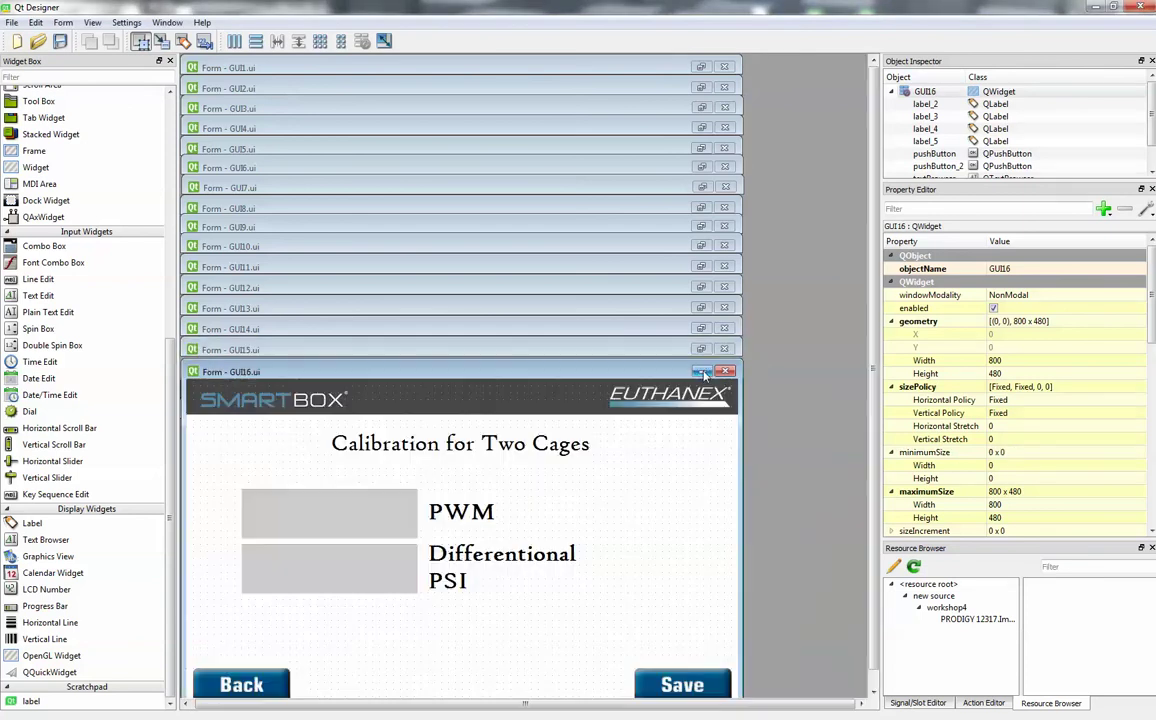
{"action": "key", "text": "ctrl+r"}
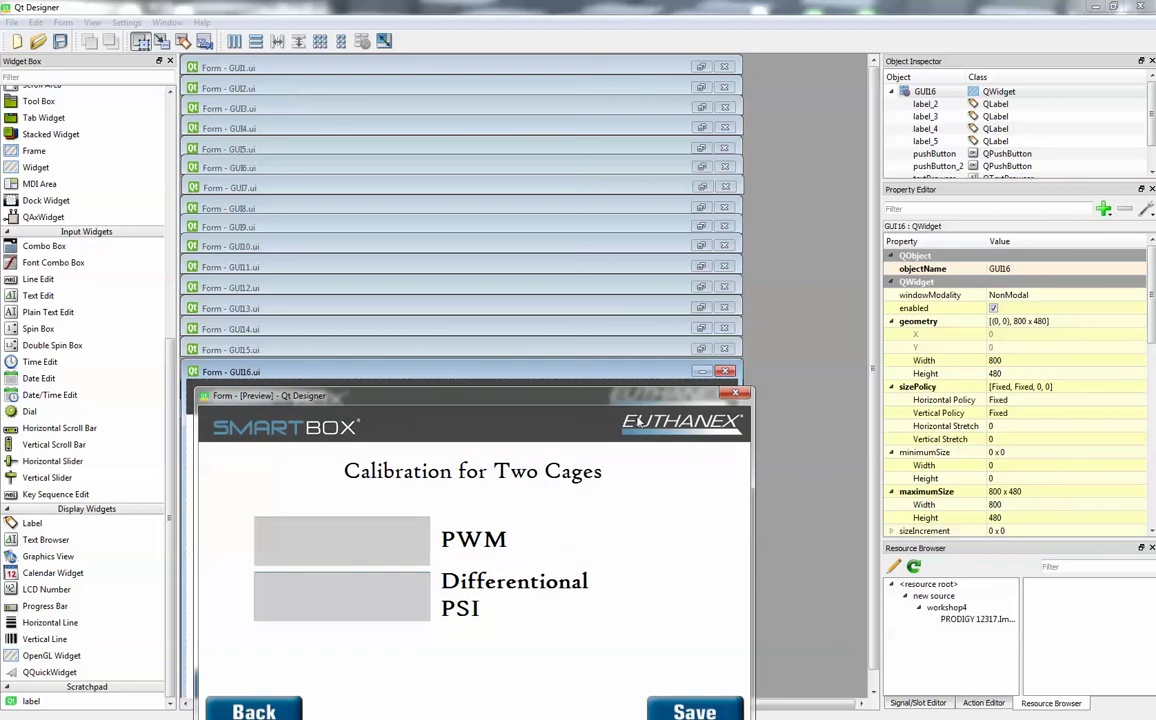
{"action": "left_click_drag", "start_coordinate": [640, 421], "coordinate": [717, 300]}
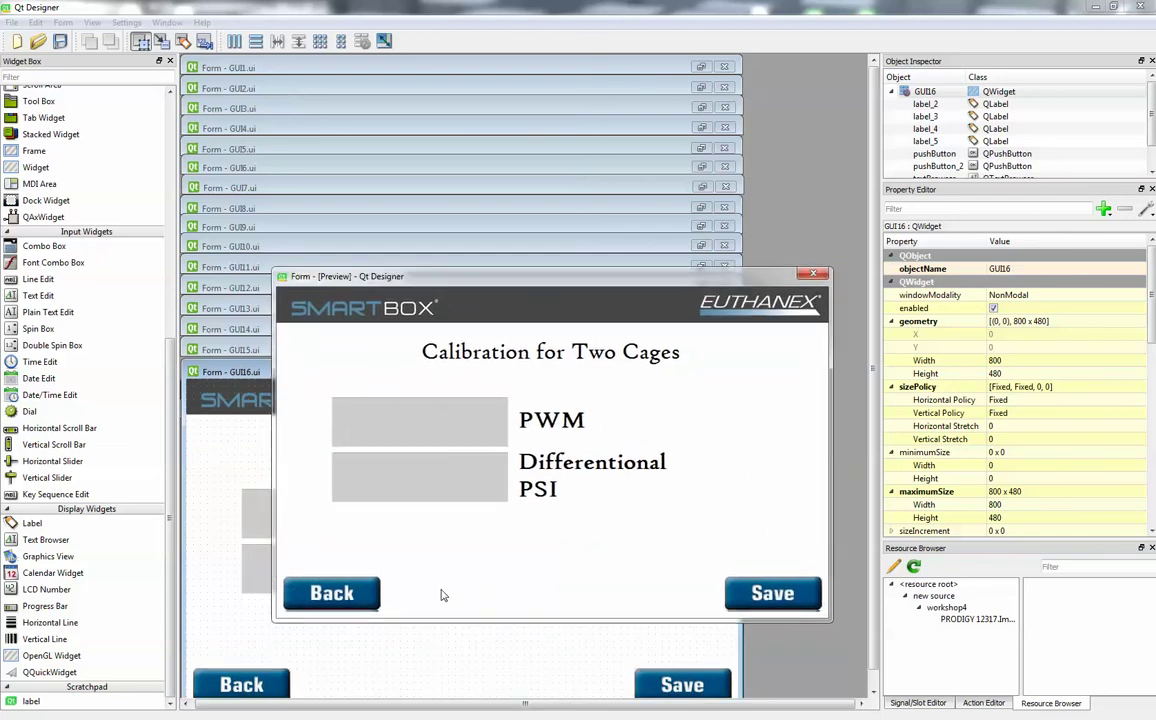
{"action": "left_click", "coordinate": [807, 280]}
{"action": "left_click", "coordinate": [701, 371]}
Restore the GUI17.ui form, preview its full Calibration for Three Cages screen, and minimize the form again
{"action": "left_click", "coordinate": [701, 391]}
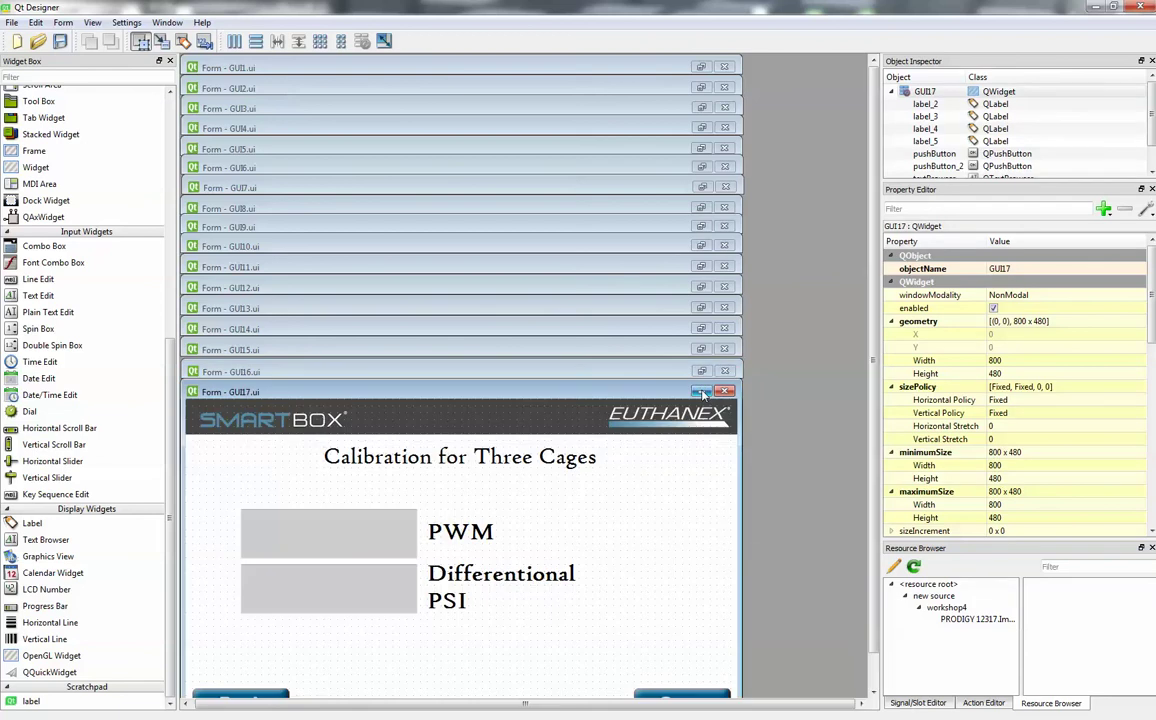
{"action": "key", "text": "ctrl+r"}
{"action": "left_click_drag", "start_coordinate": [617, 392], "coordinate": [637, 242]}
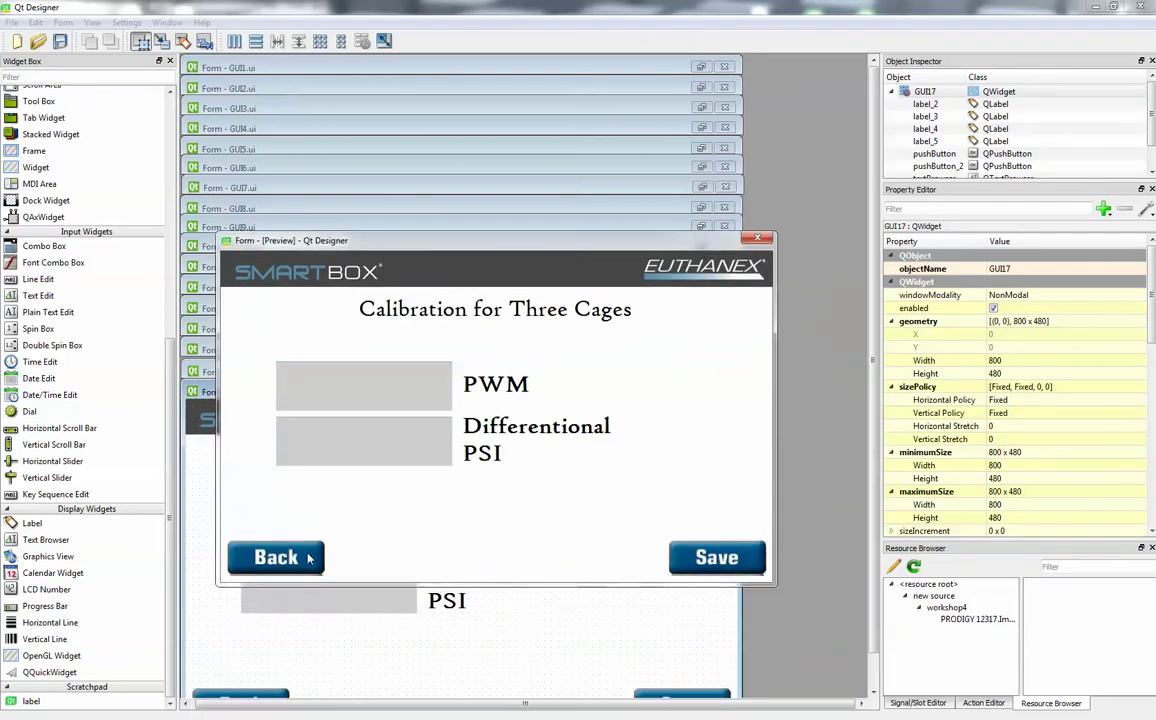
{"action": "left_click", "coordinate": [758, 238]}
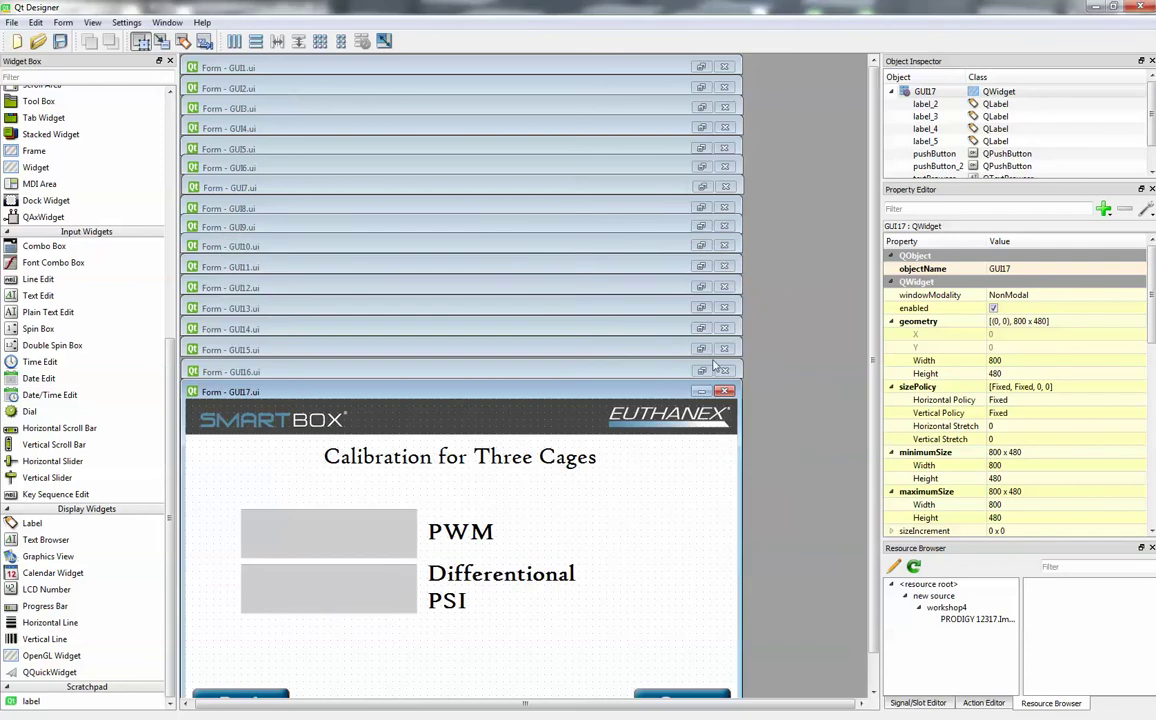
{"action": "left_click", "coordinate": [701, 391]}
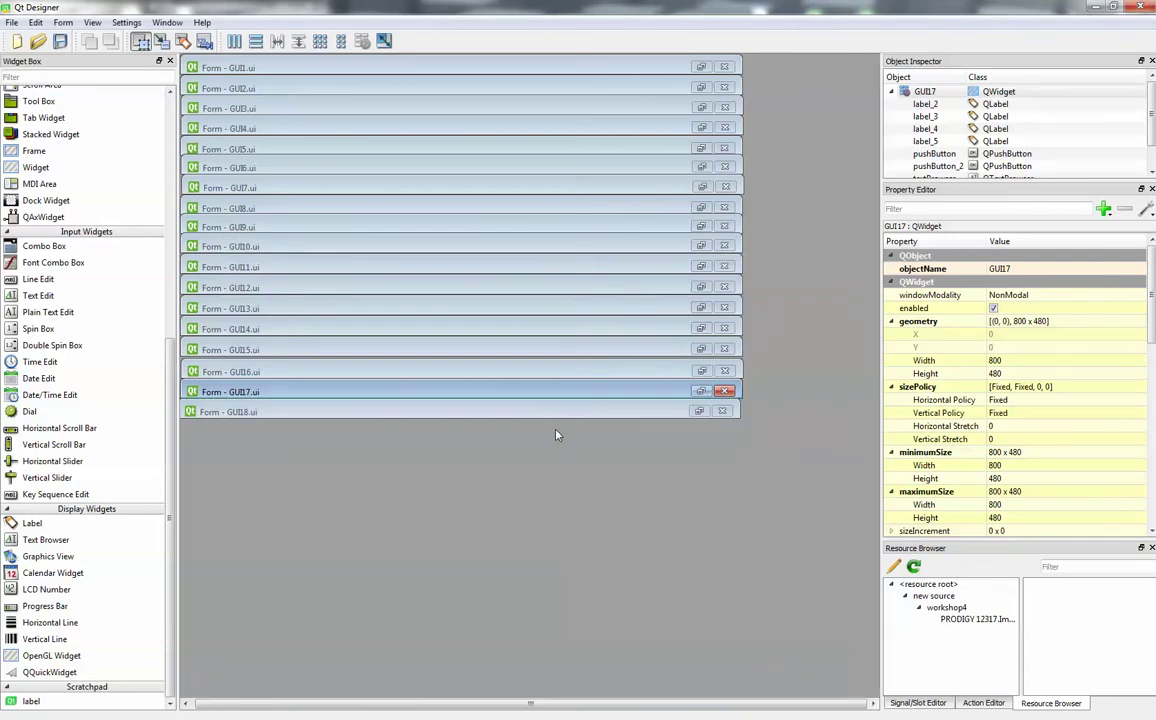
Restore the GUI18.ui form and preview its Test Flow Rates screen
{"action": "left_click", "coordinate": [697, 413]}
{"action": "left_click", "coordinate": [697, 413]}
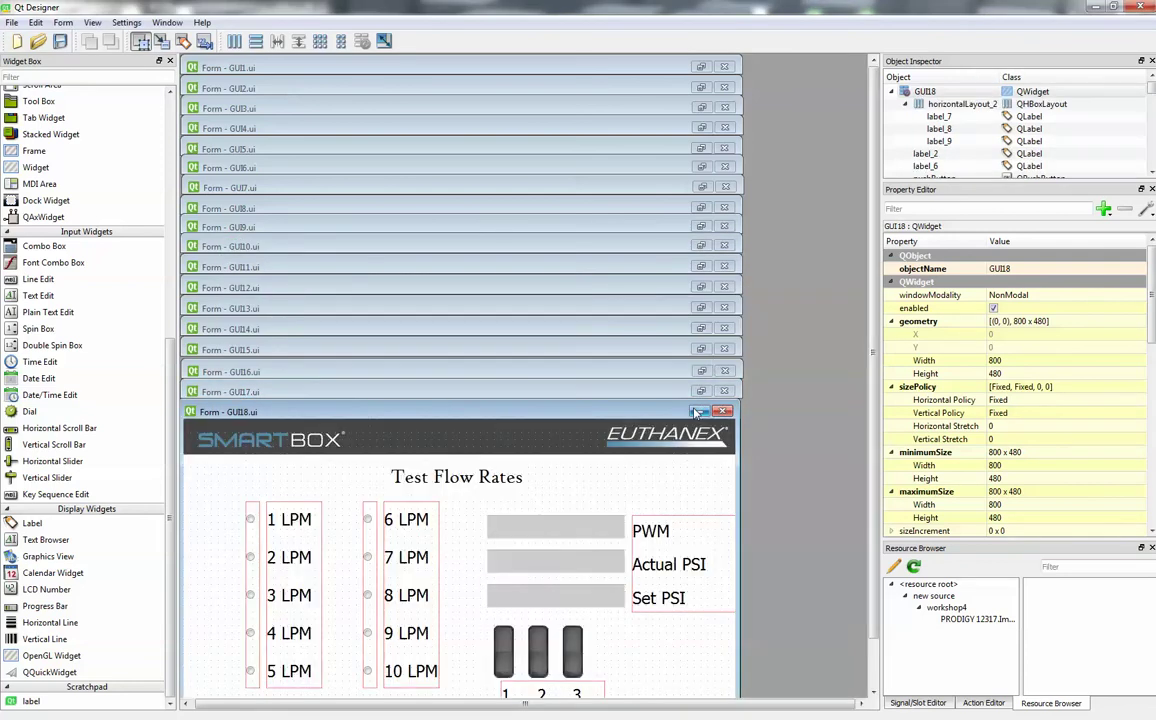
{"action": "key", "text": "ctrl+r"}
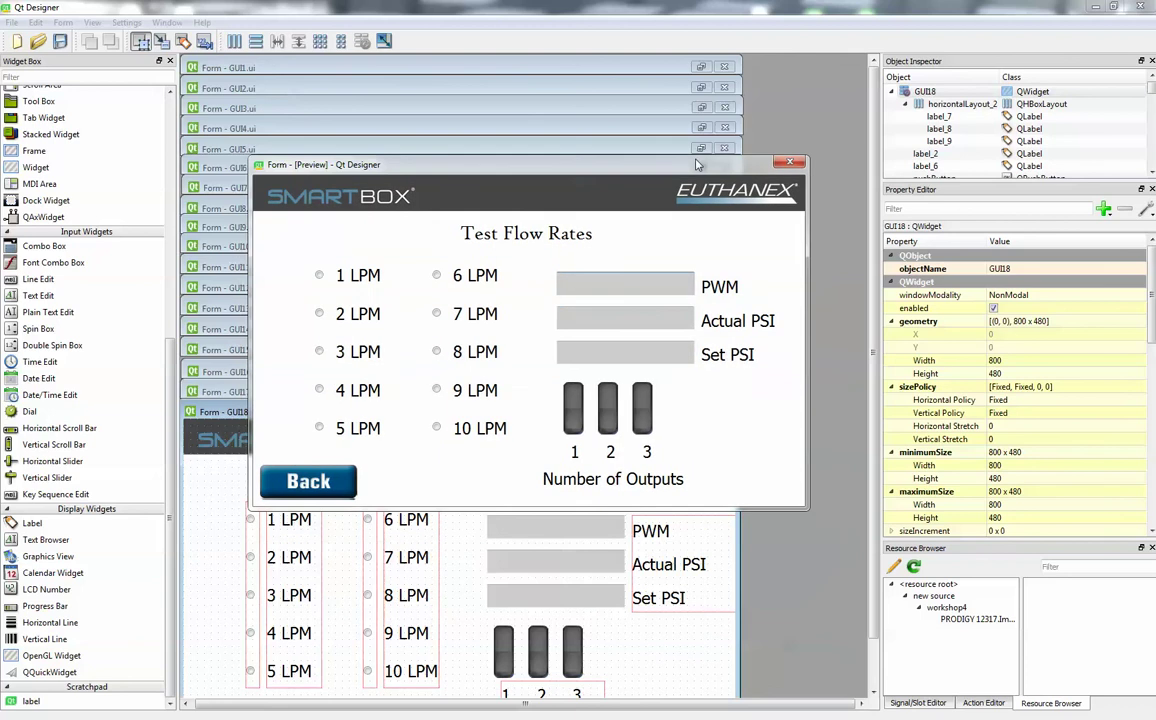
{"action": "left_click_drag", "start_coordinate": [697, 165], "coordinate": [702, 148]}
Try the flow rate options 6 LPM, 7 LPM, 2 LPM and 3 LPM in the Test Flow Rates preview and close it
{"action": "left_click", "coordinate": [441, 258]}
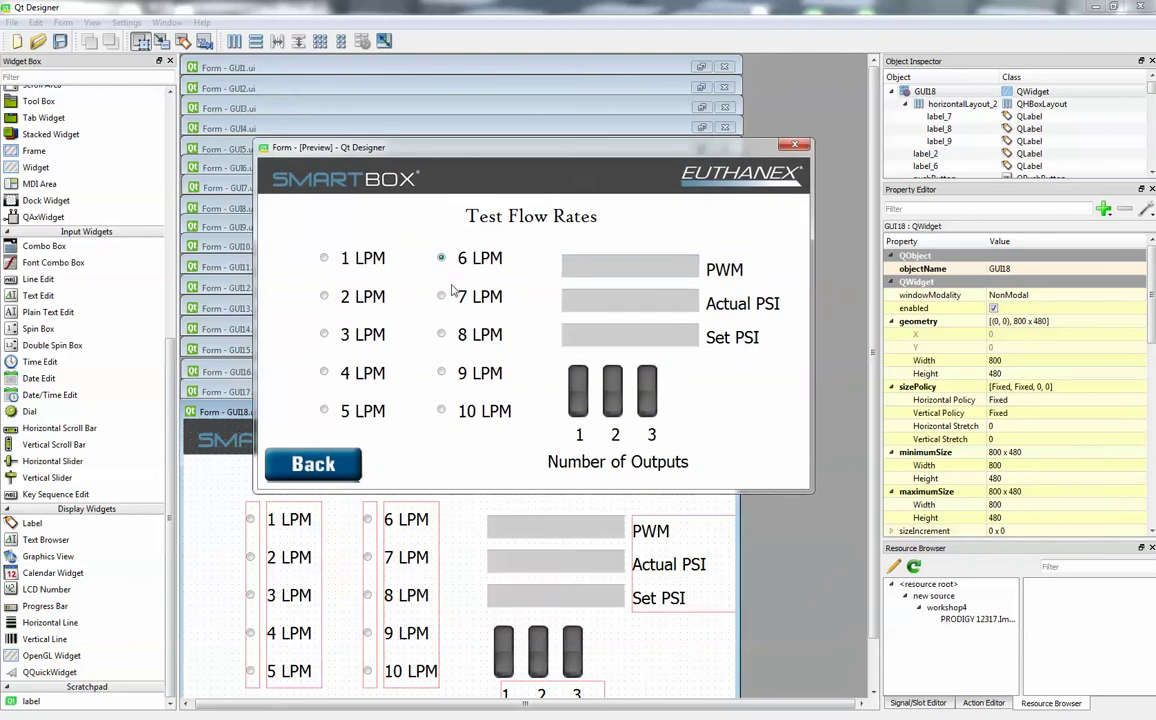
{"action": "left_click", "coordinate": [446, 298]}
{"action": "left_click", "coordinate": [325, 297]}
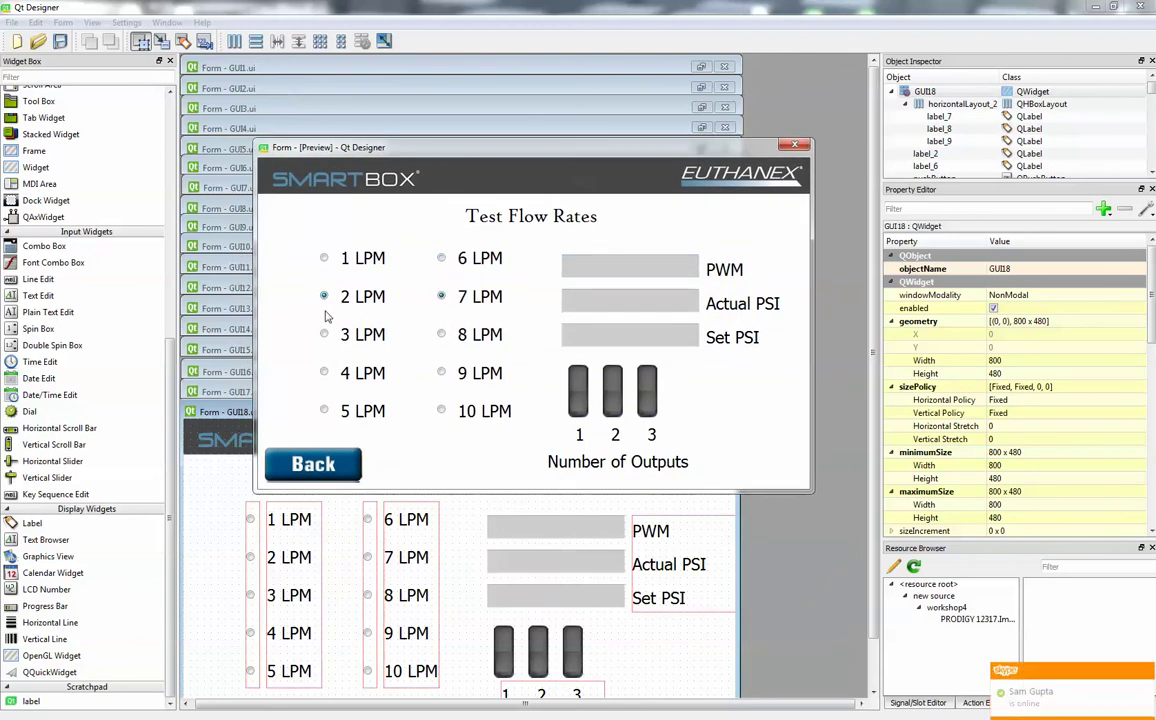
{"action": "left_click", "coordinate": [324, 335]}
{"action": "left_click", "coordinate": [793, 148]}
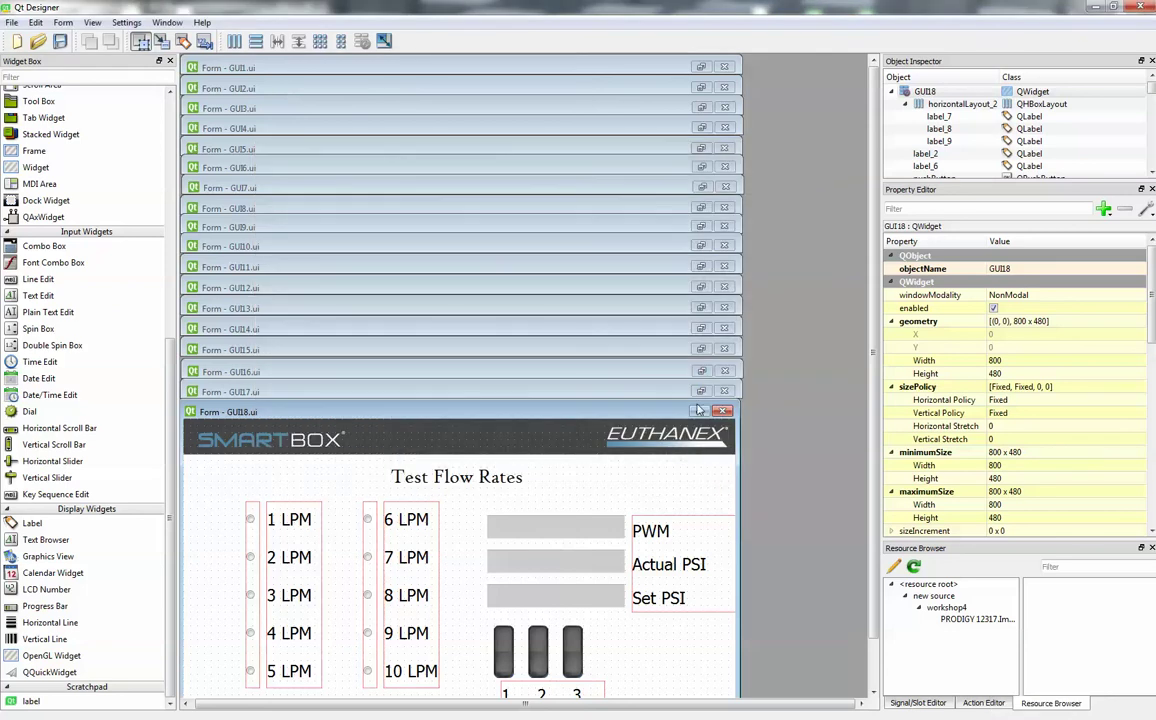